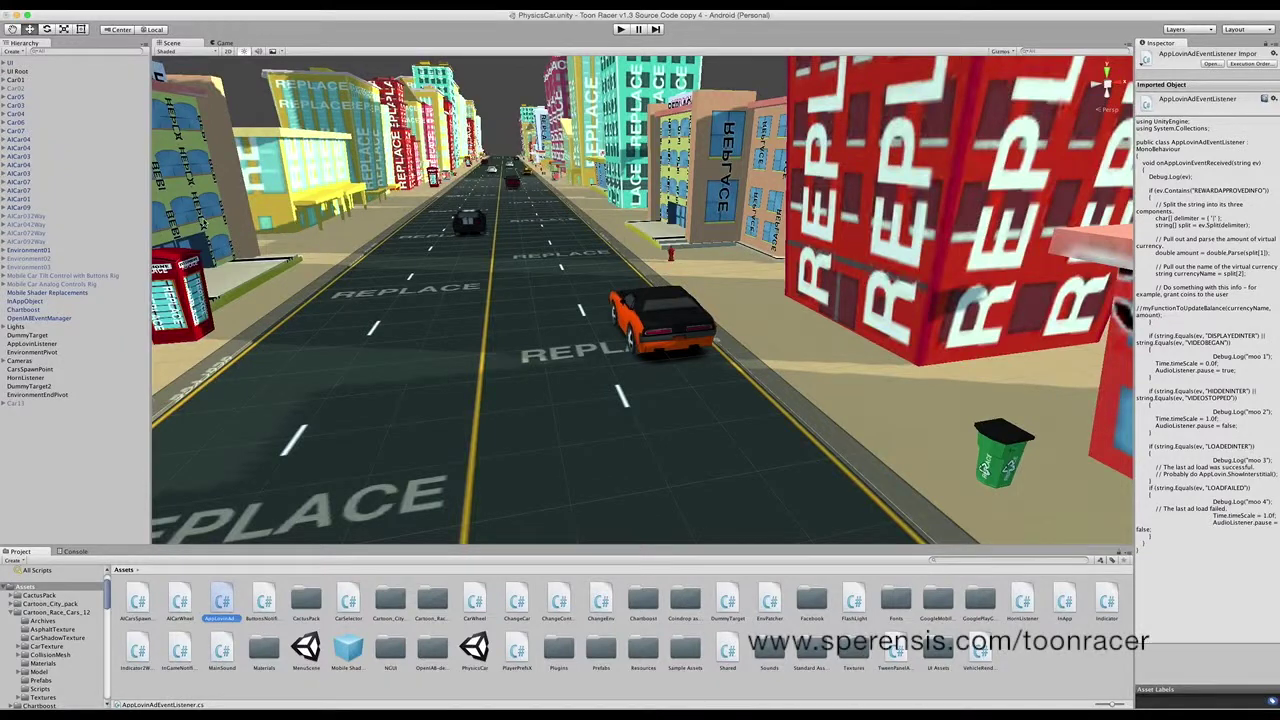
Select the AI traffic cars AICar04 through AICar09 as one range
{"action": "left_click", "coordinate": [33, 140]}
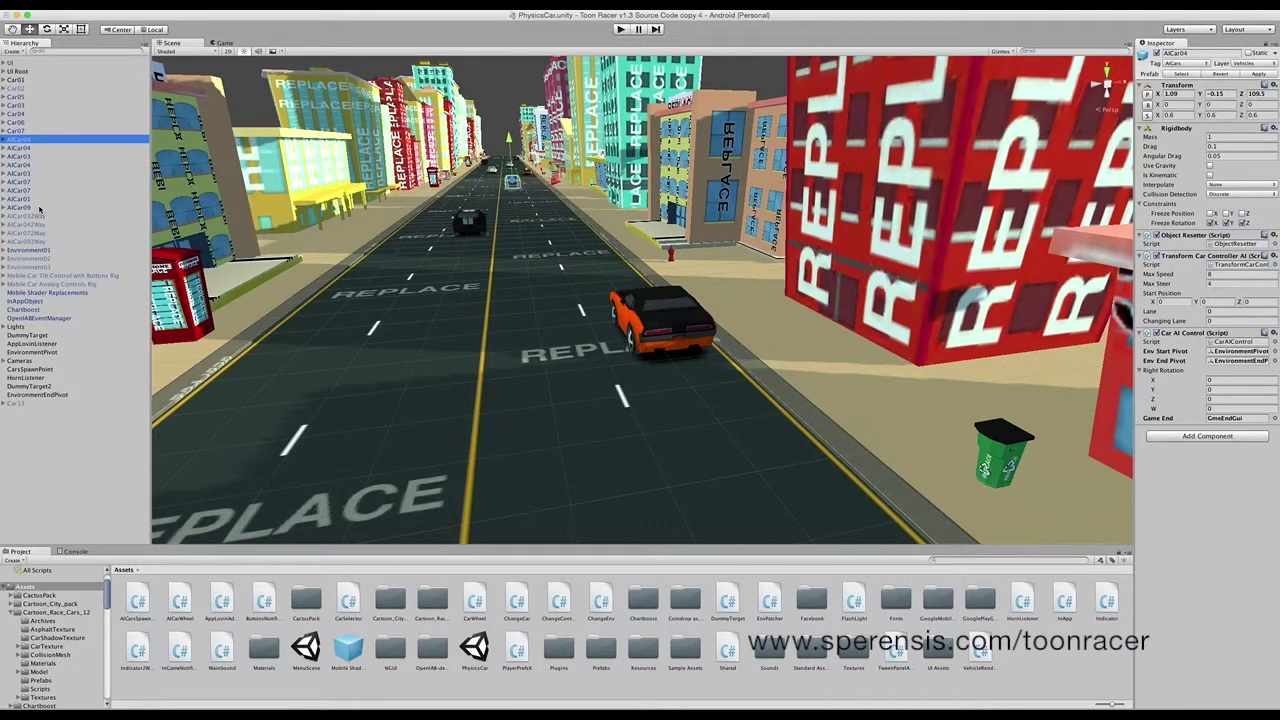
{"action": "left_click", "coordinate": [36, 207], "text": "shift"}
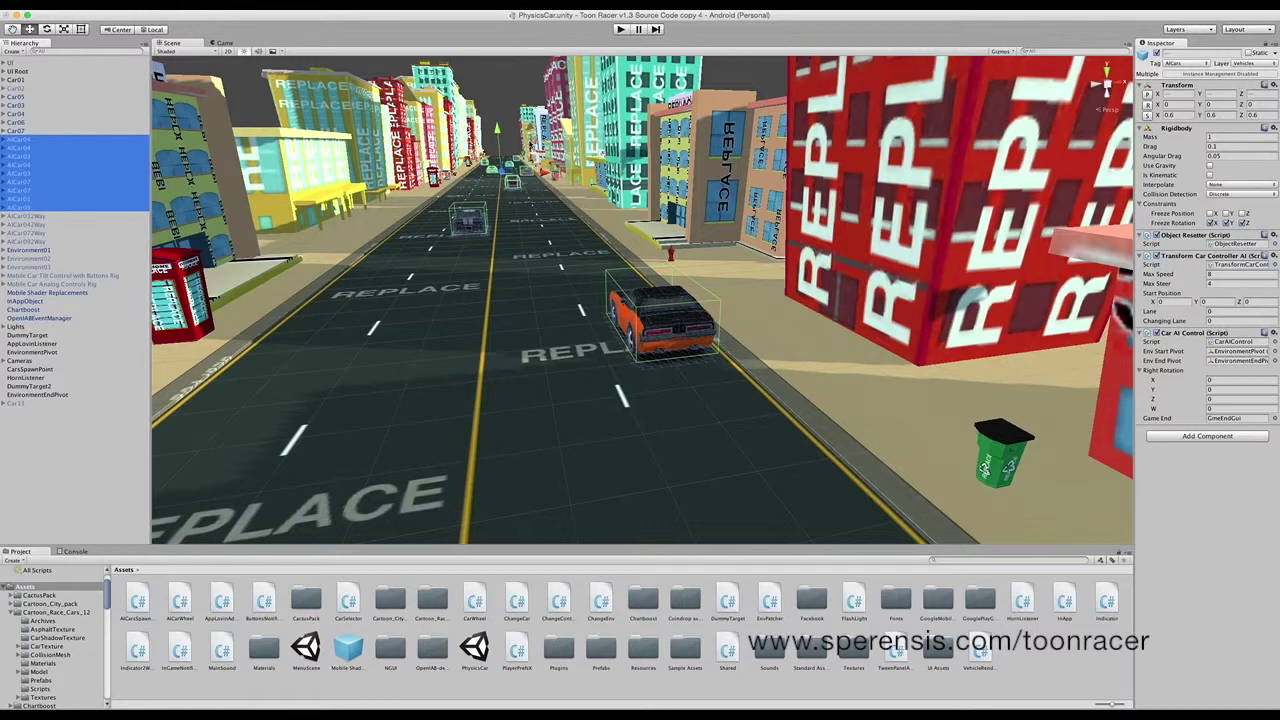
Expand AICar01 and inspect its IndicatorRight, IndicatorLeft, Shadow, Car03 and CarCollider children
{"action": "left_click", "coordinate": [504, 112]}
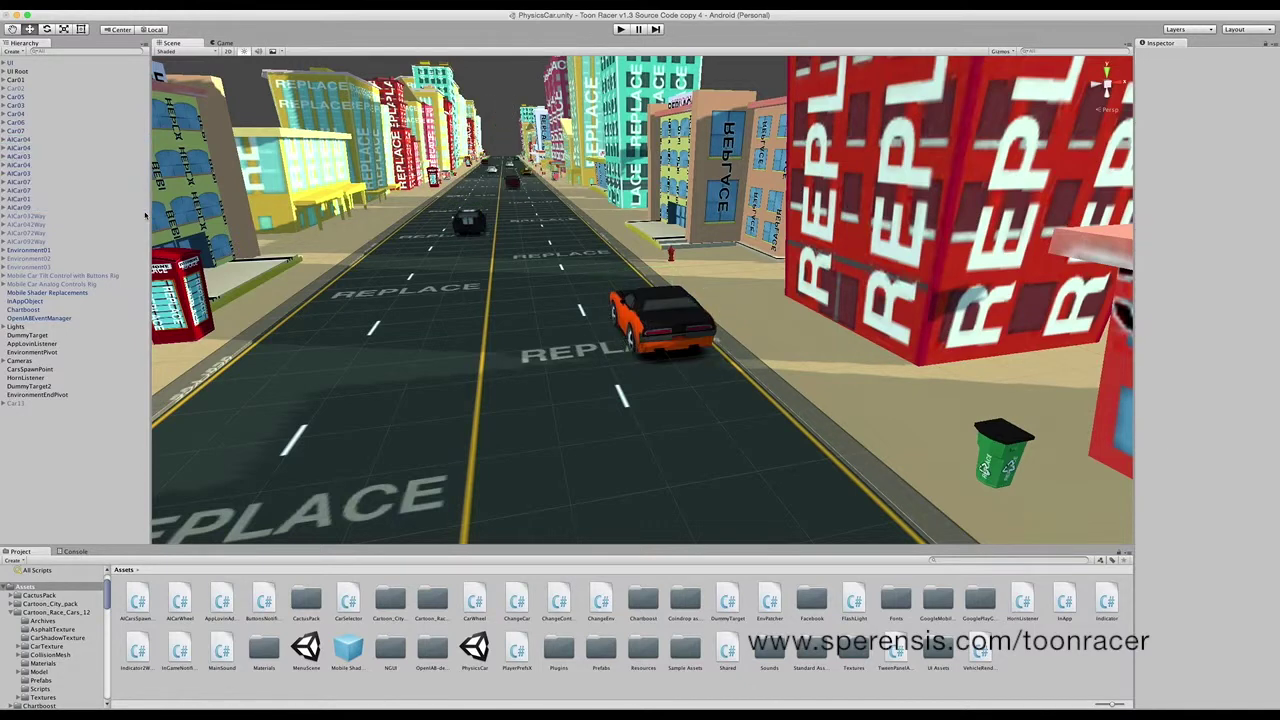
{"action": "left_click", "coordinate": [5, 199]}
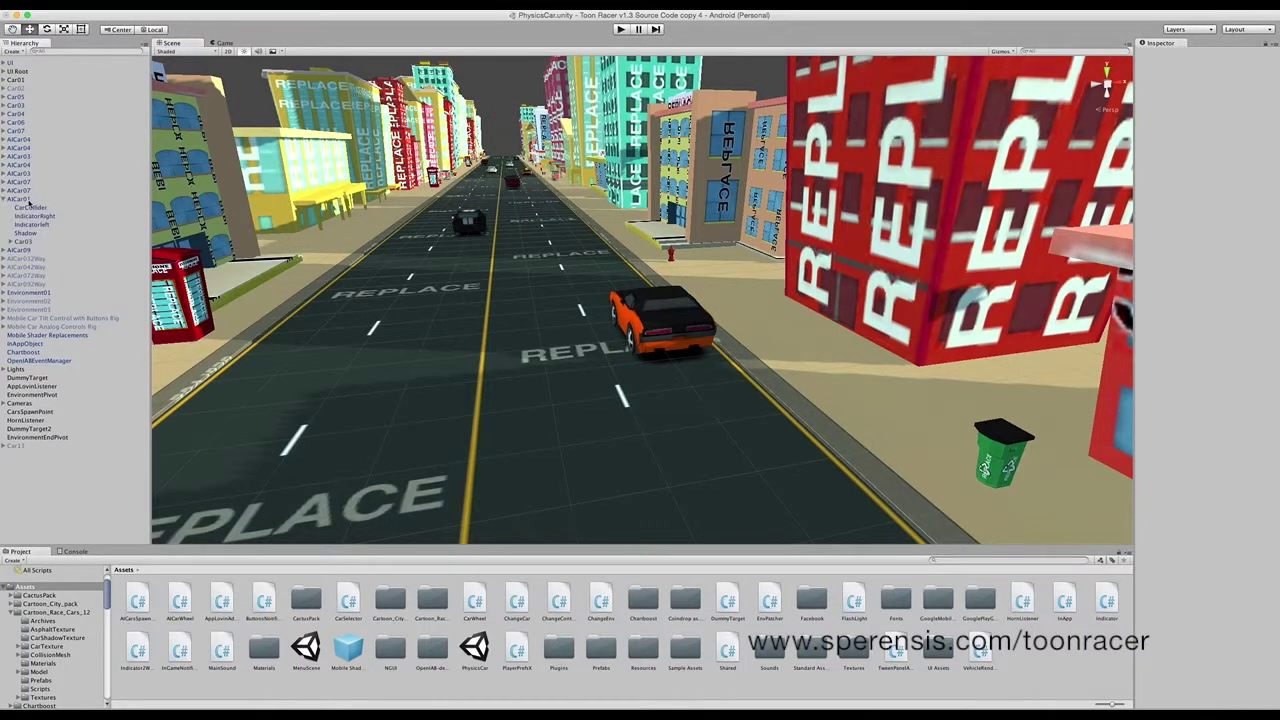
{"action": "left_click", "coordinate": [18, 199]}
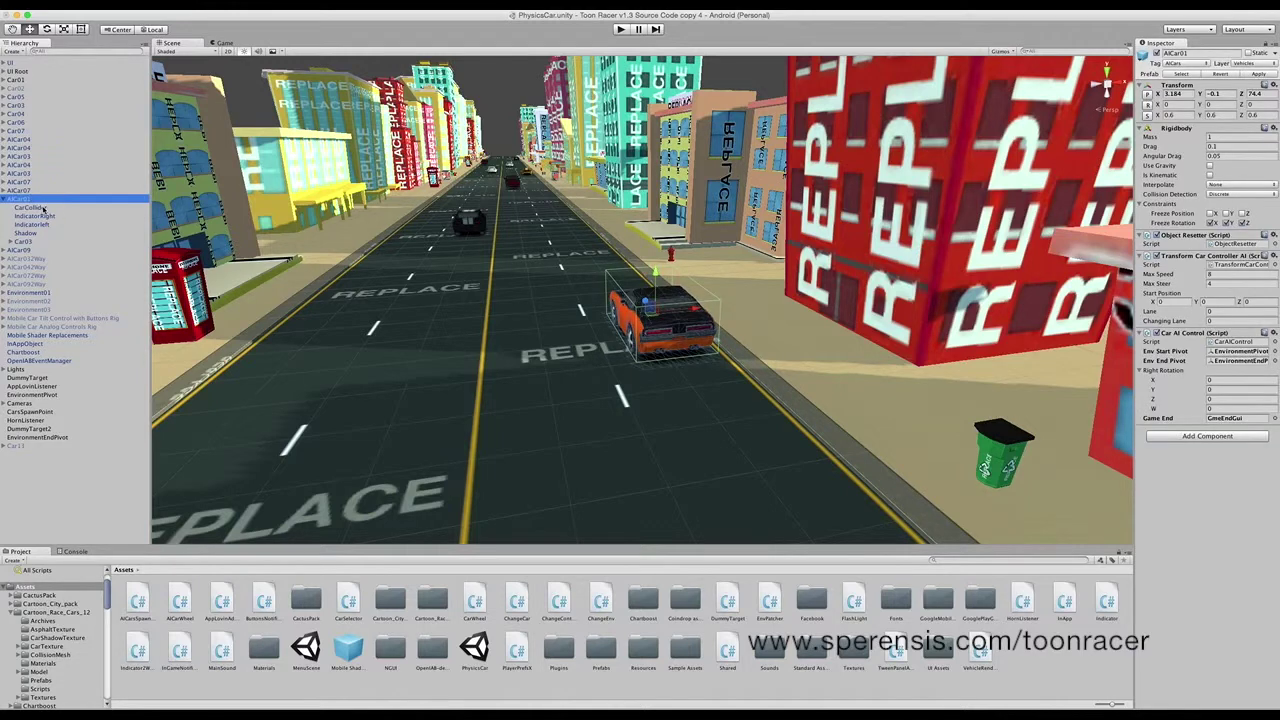
{"action": "left_click", "coordinate": [44, 216]}
{"action": "left_click", "coordinate": [42, 224]}
{"action": "left_click", "coordinate": [38, 233]}
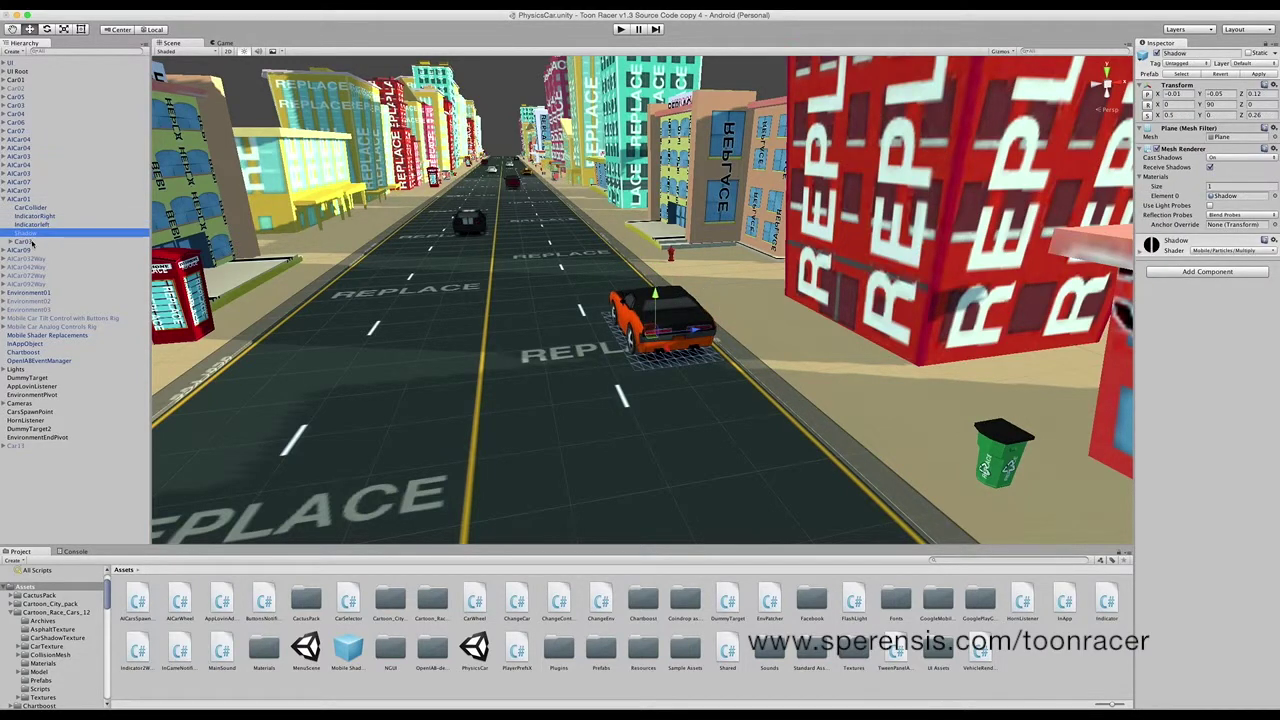
{"action": "left_click", "coordinate": [24, 242]}
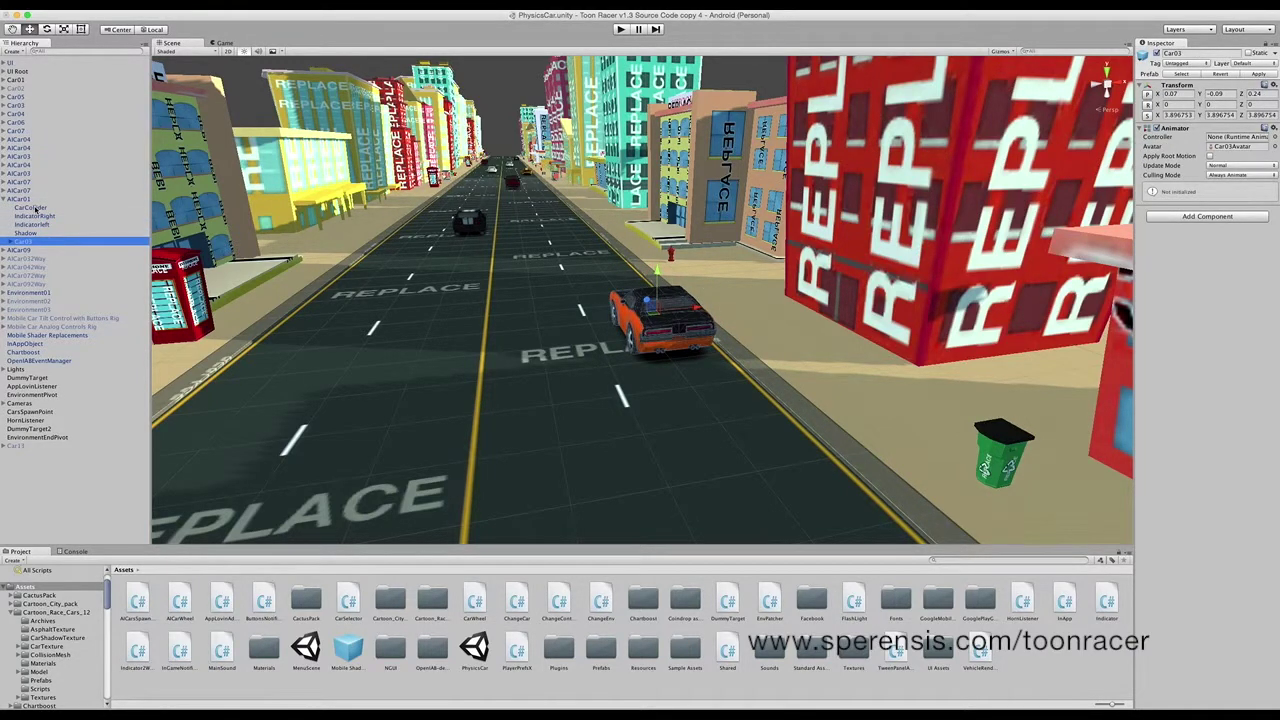
{"action": "left_click", "coordinate": [40, 208]}
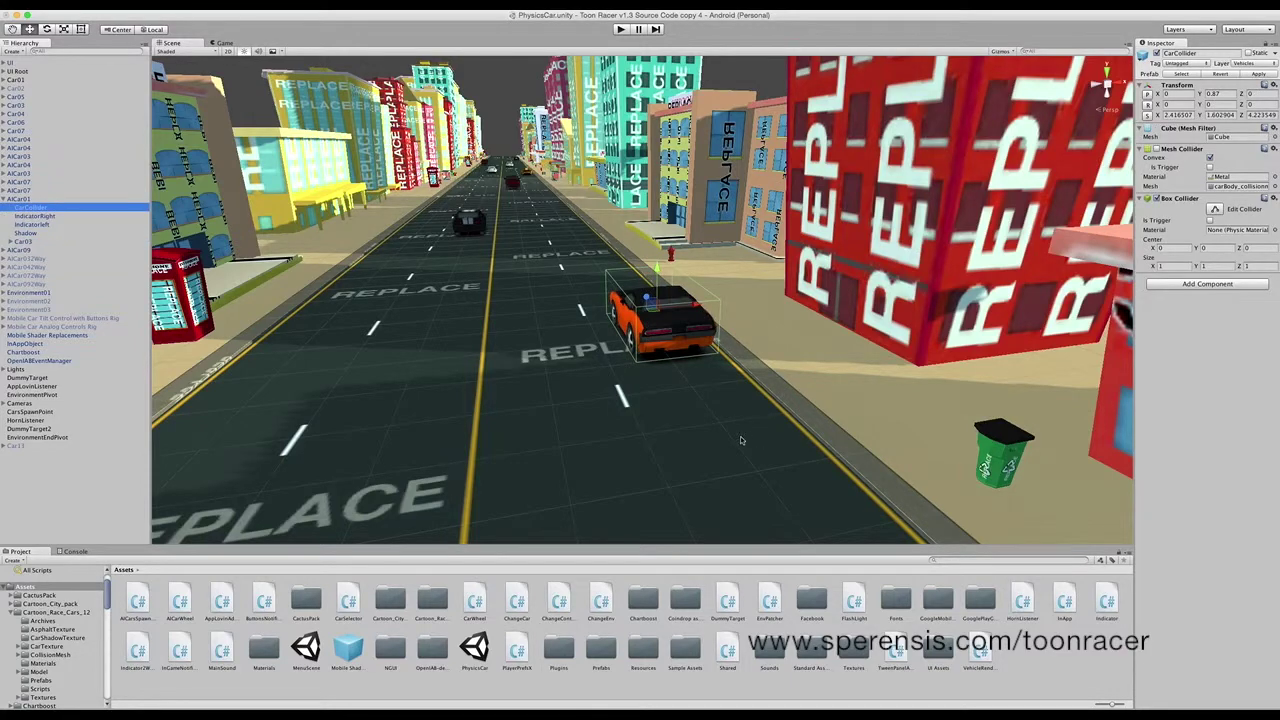
Frame AICar01 and view it from behind, re-checking the indicators, Shadow and Car03
{"action": "key", "text": "f"}
{"action": "left_click_drag", "start_coordinate": [705, 350], "coordinate": [651, 293], "text": "alt"}
{"action": "left_click_drag", "start_coordinate": [712, 367], "coordinate": [652, 335], "text": "alt"}
{"action": "left_click", "coordinate": [56, 218]}
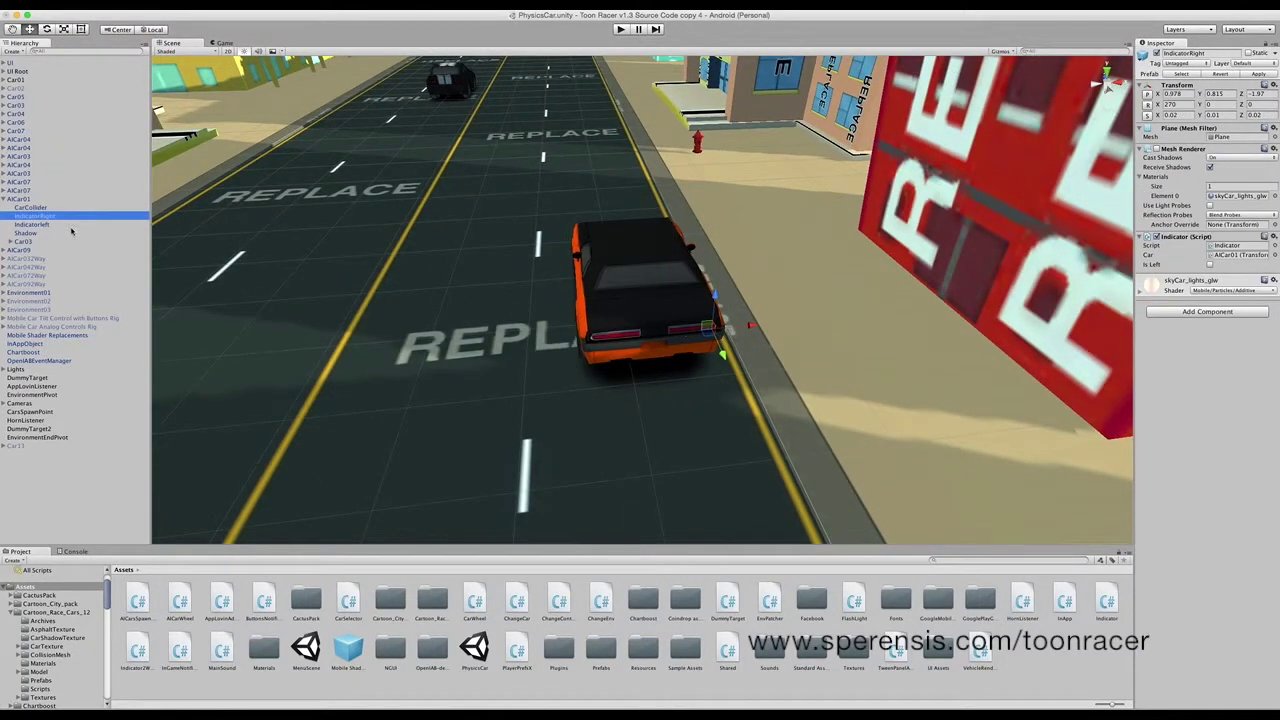
{"action": "left_click", "coordinate": [66, 225]}
{"action": "left_click", "coordinate": [28, 233]}
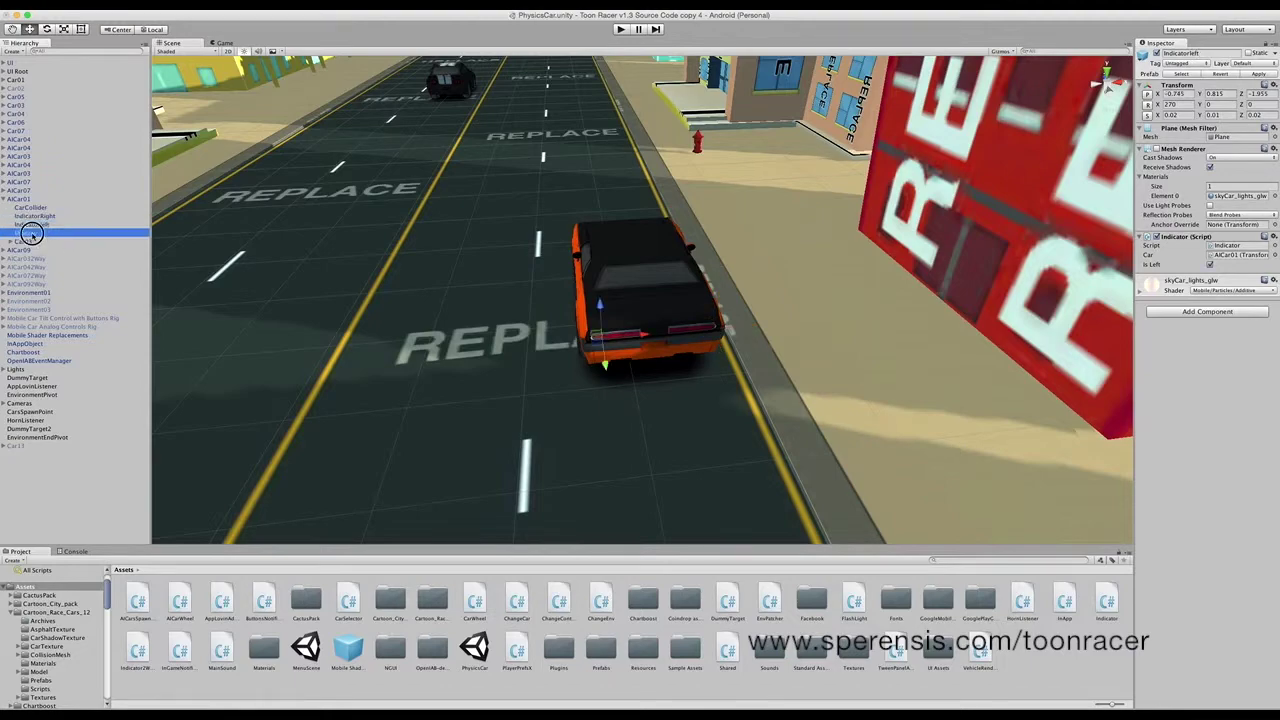
{"action": "left_click_drag", "start_coordinate": [669, 360], "coordinate": [603, 316], "text": "alt"}
{"action": "left_click", "coordinate": [33, 242]}
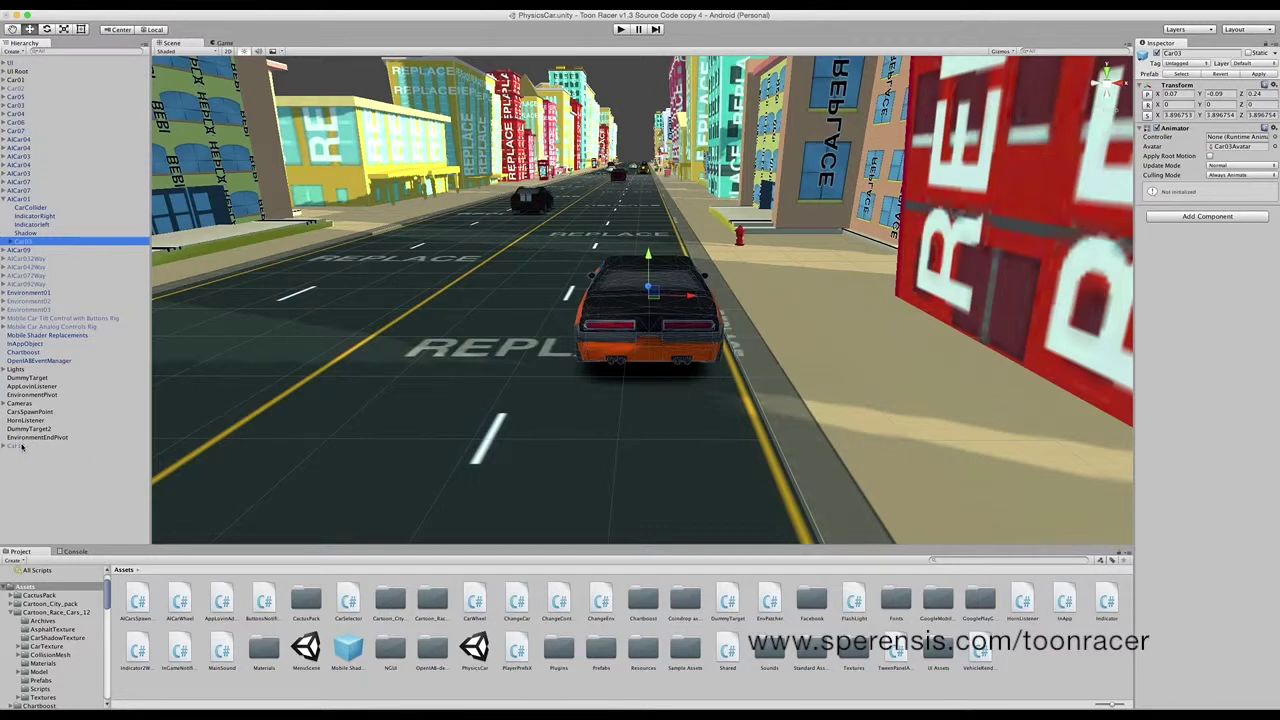
Activate the hidden red Car13 and move it onto AICar01's orange car
{"action": "left_click", "coordinate": [21, 446]}
{"action": "left_click", "coordinate": [1157, 53]}
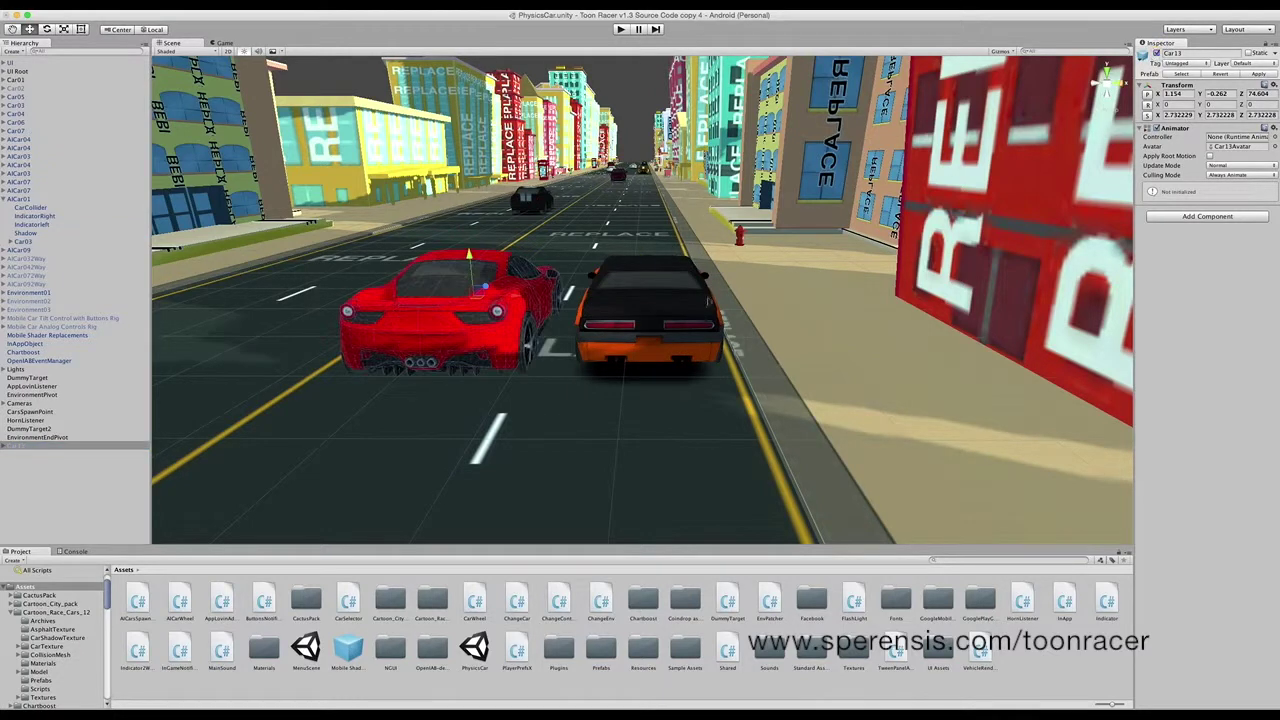
{"action": "left_click_drag", "start_coordinate": [470, 305], "coordinate": [494, 360], "text": "alt"}
{"action": "left_click_drag", "start_coordinate": [503, 282], "coordinate": [628, 281]}
Scale Car13 down to 2.54566 and nudge it into place over the orange car
{"action": "left_click", "coordinate": [63, 29]}
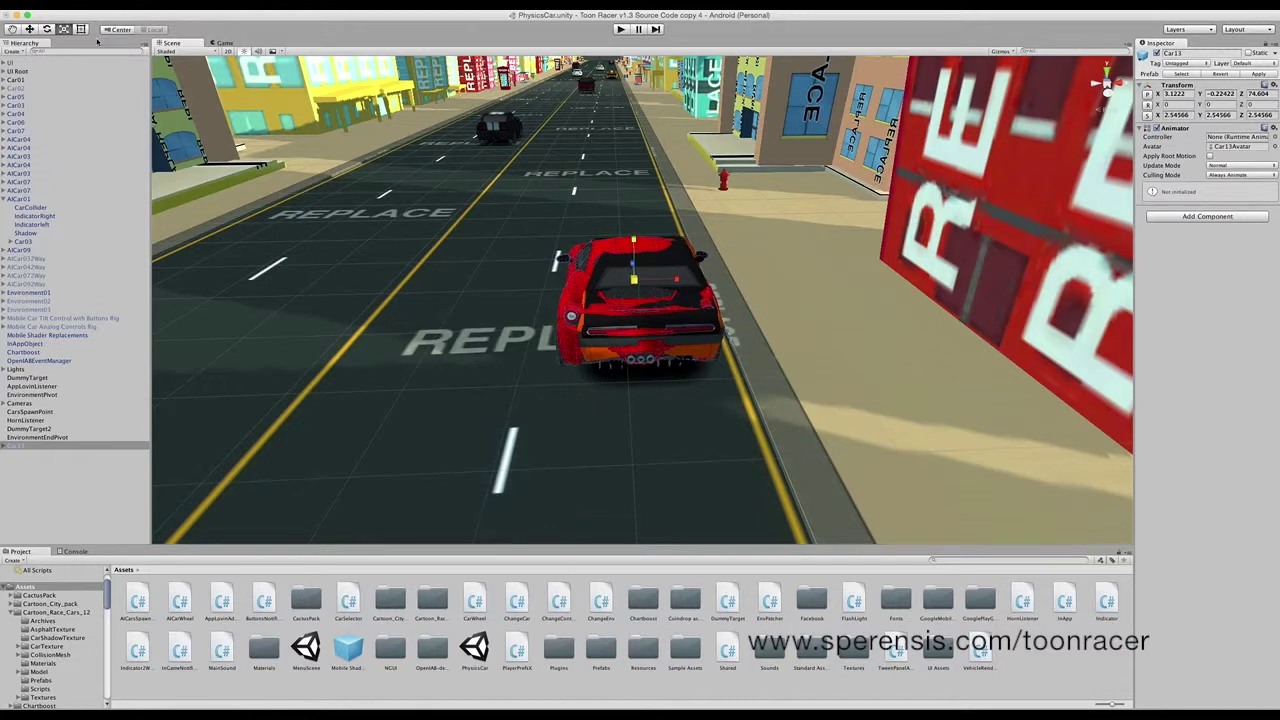
{"action": "key", "text": "w"}
{"action": "left_click_drag", "start_coordinate": [673, 281], "coordinate": [680, 276]}
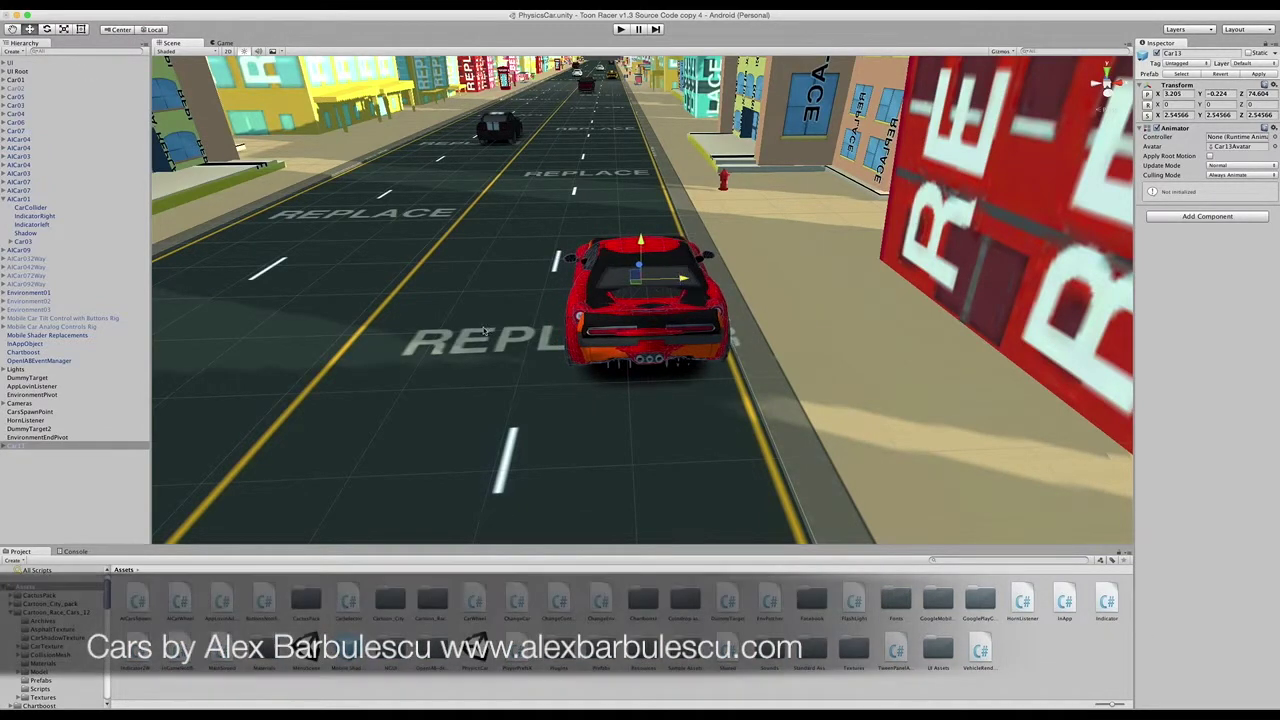
Replace Car03 in AICar01 with Car13, accepting the lost prefab connection
{"action": "left_click", "coordinate": [30, 200]}
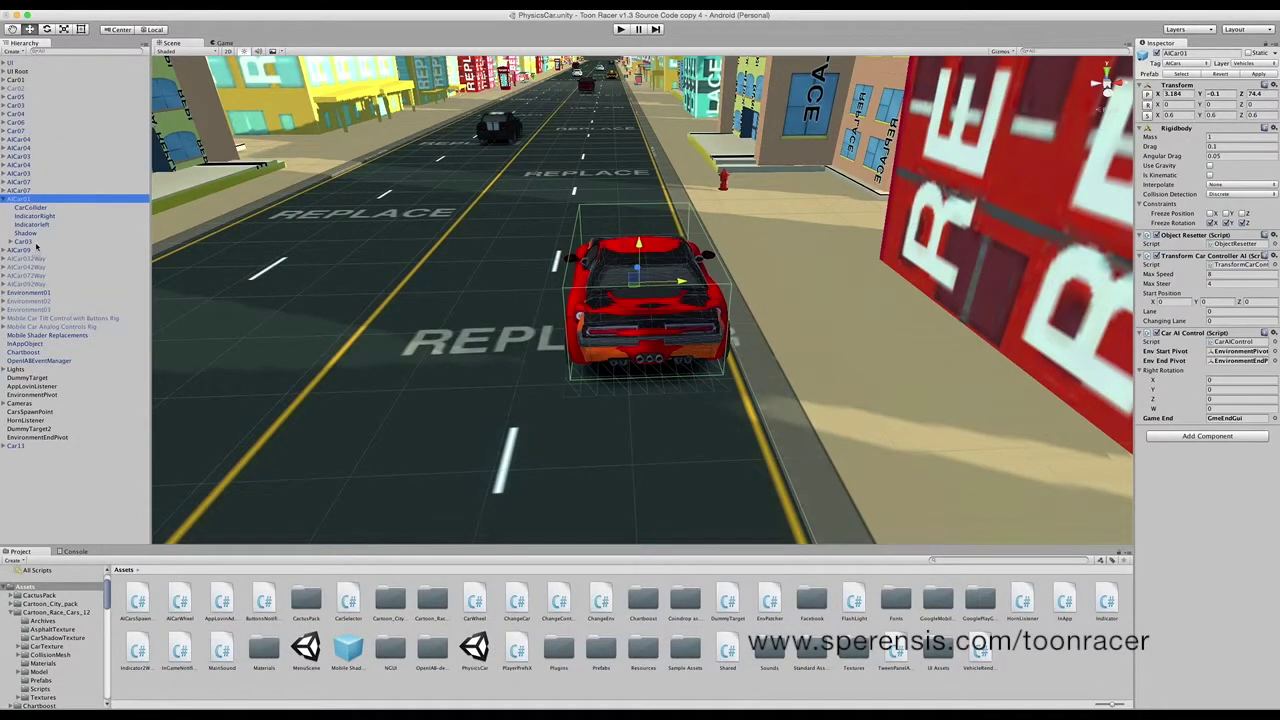
{"action": "left_click", "coordinate": [37, 243]}
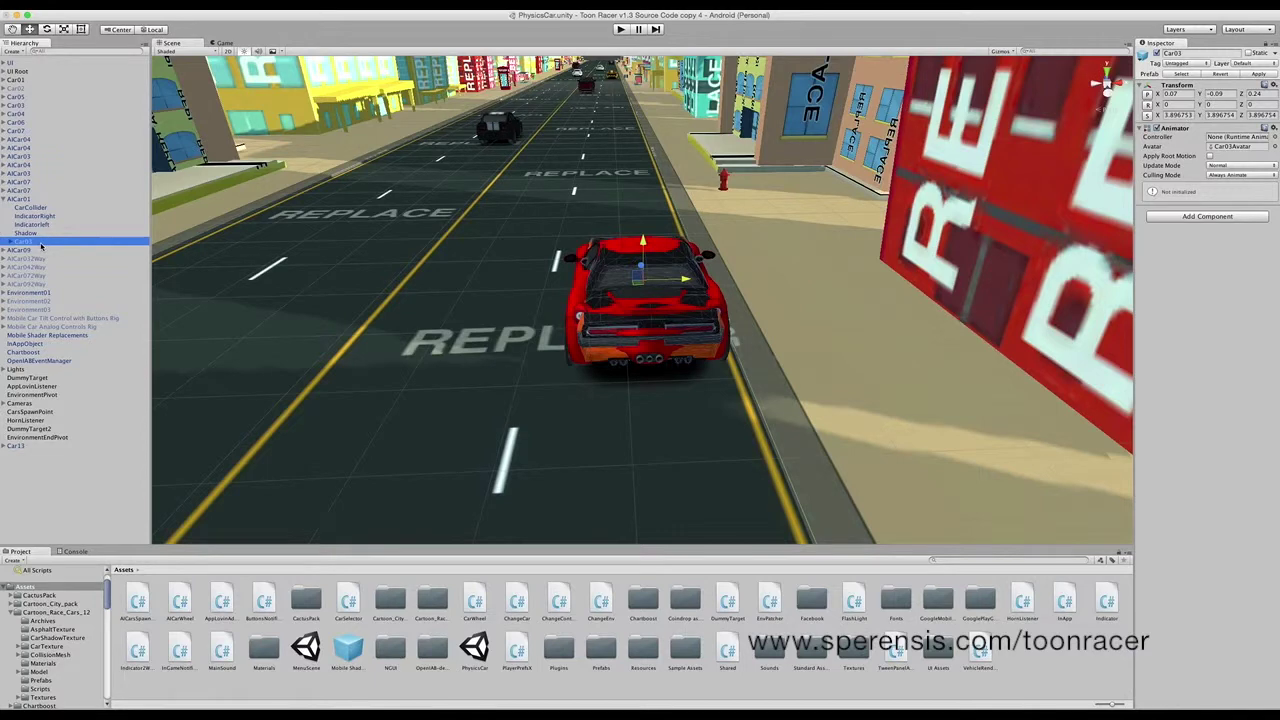
{"action": "left_click_drag", "start_coordinate": [40, 246], "coordinate": [40, 246]}
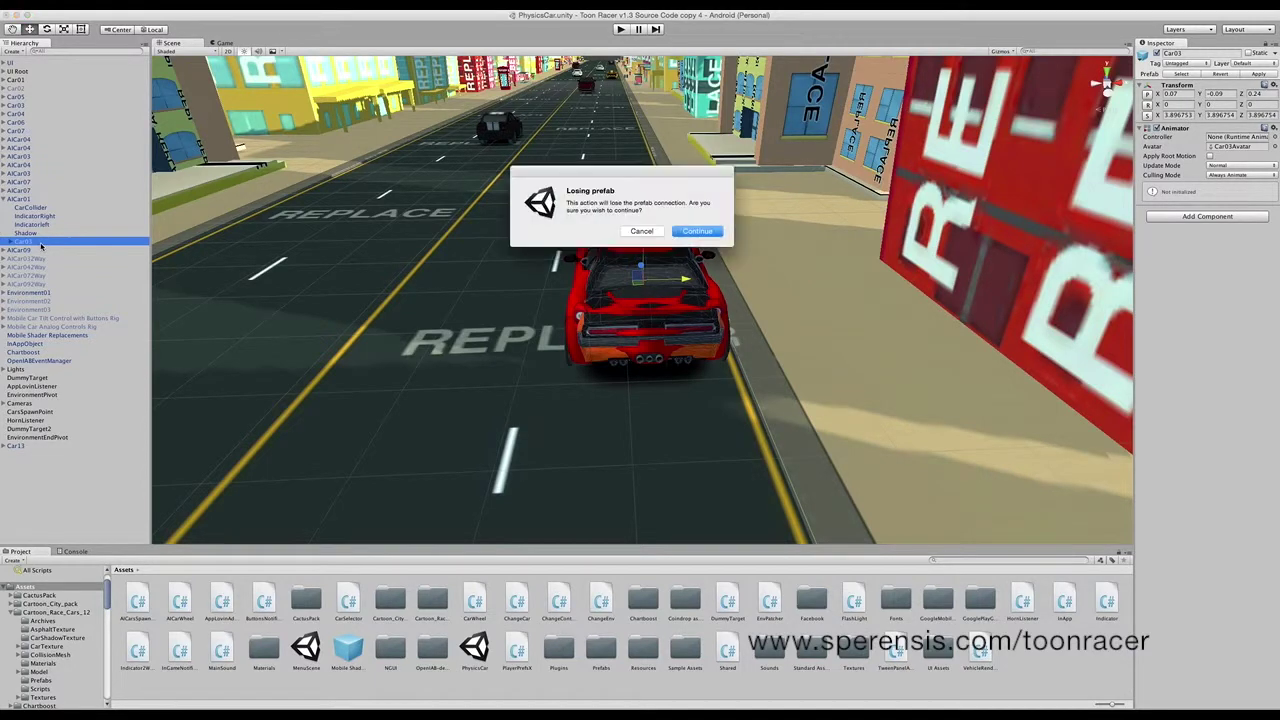
{"action": "left_click", "coordinate": [697, 231]}
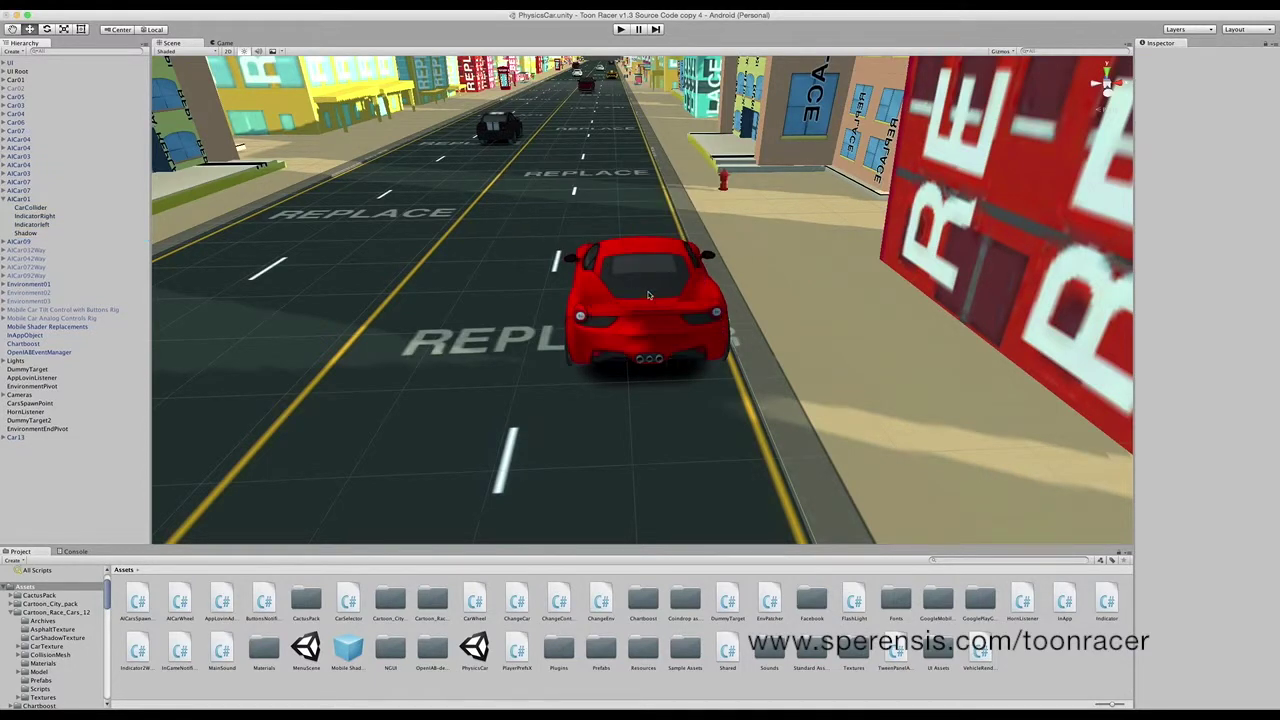
{"action": "left_click_drag", "start_coordinate": [26, 437], "coordinate": [66, 203]}
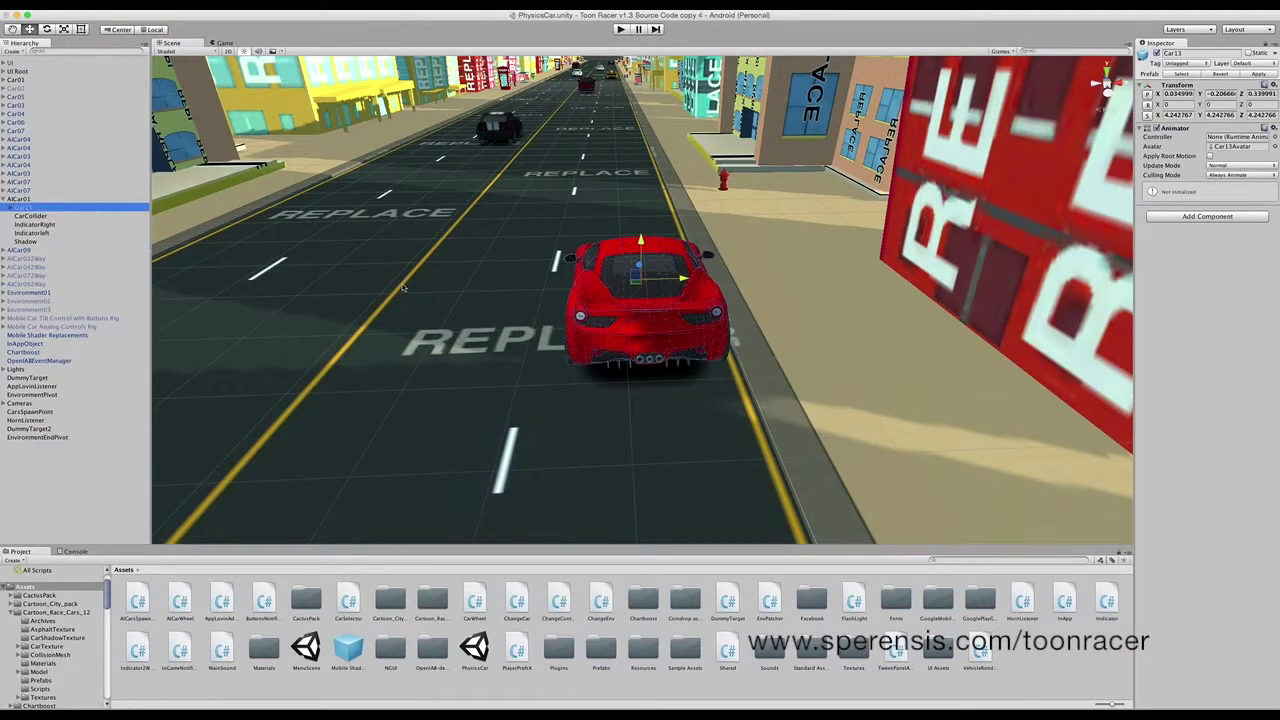
{"action": "left_click", "coordinate": [19, 200]}
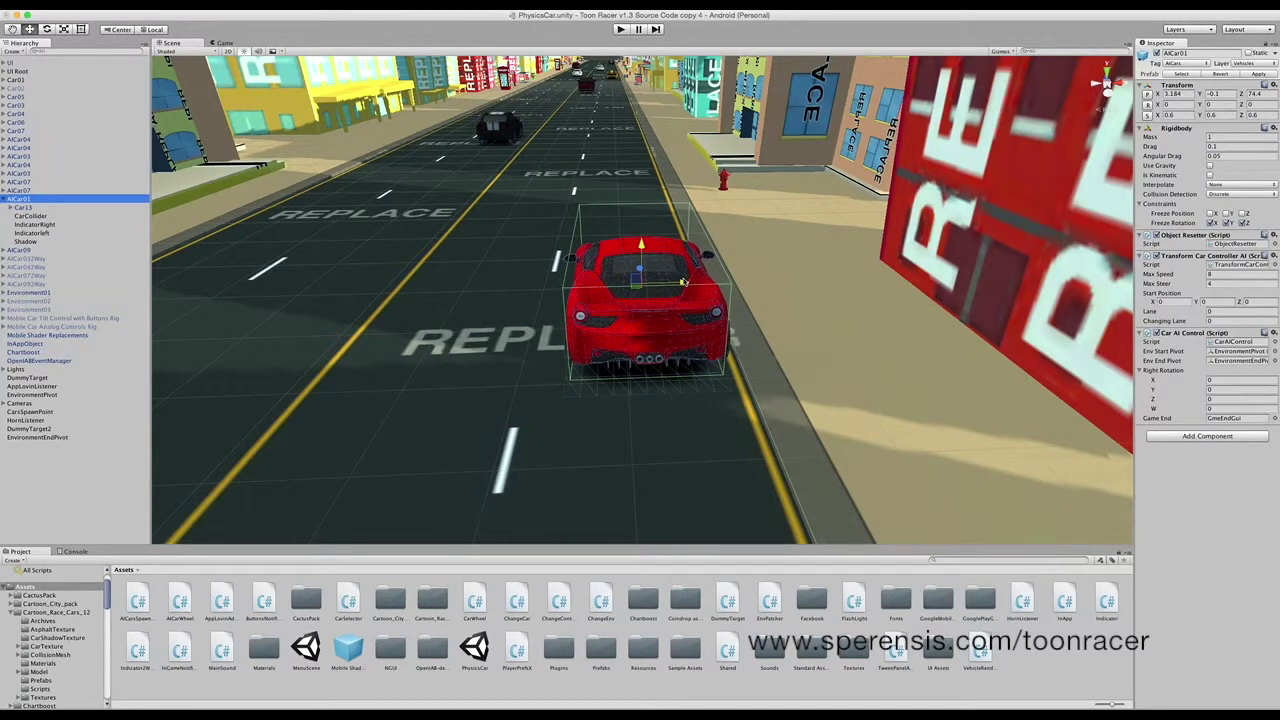
Move AICar01 left along X to 2.969
{"action": "left_click_drag", "start_coordinate": [683, 283], "coordinate": [647, 296]}
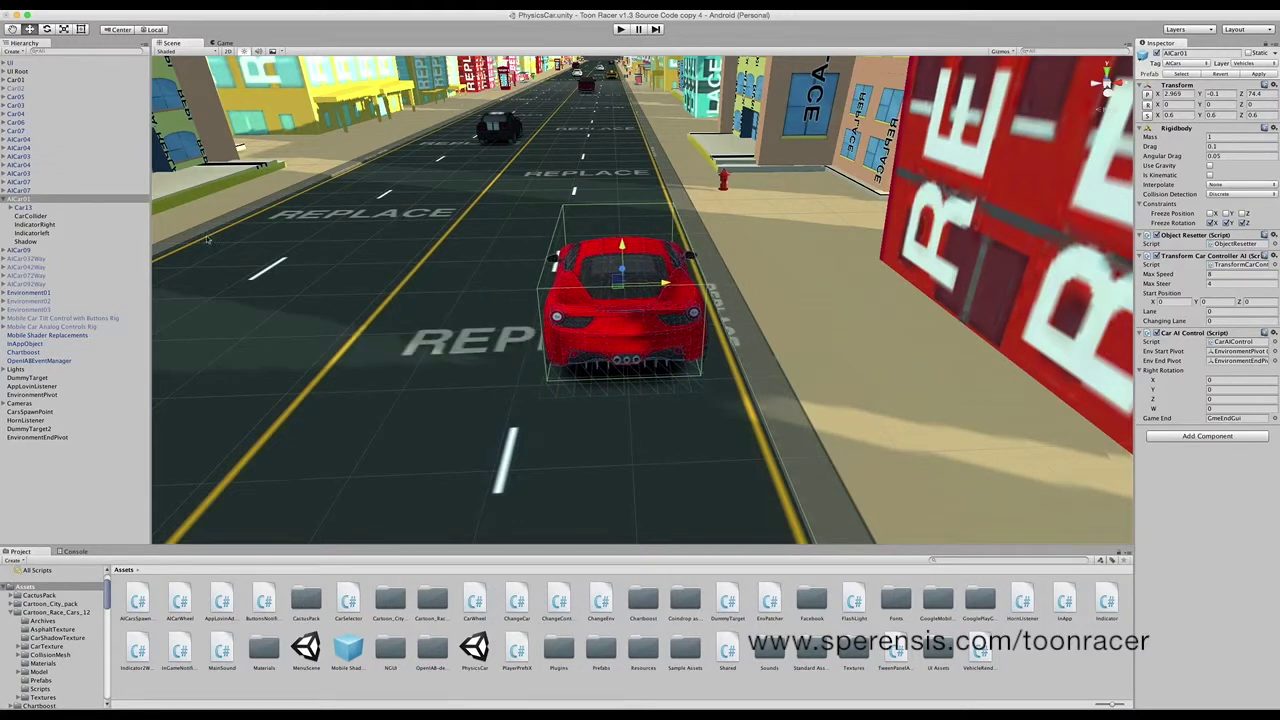
{"action": "left_click", "coordinate": [38, 216]}
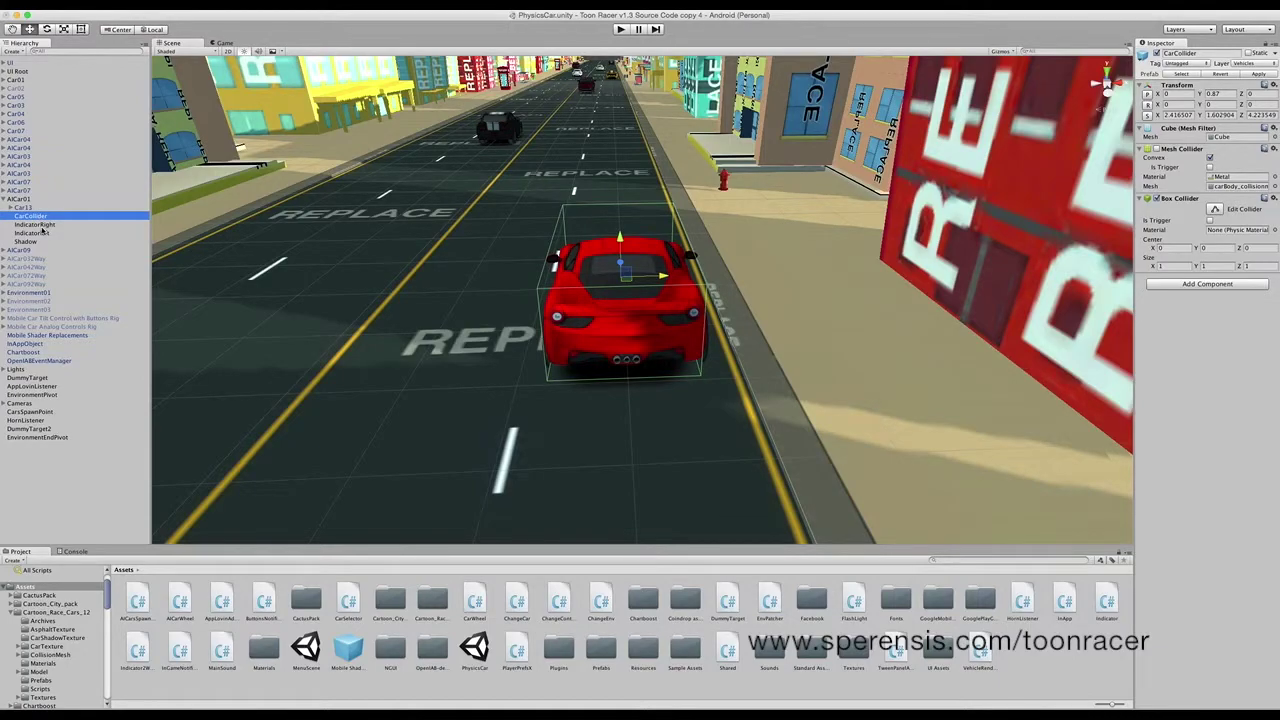
Stretch CarCollider to Z scale 4.487442, shifted to Z 0.23, around the red body
{"action": "scroll", "coordinate": [636, 350], "scroll_direction": "down", "scroll_amount": 5}
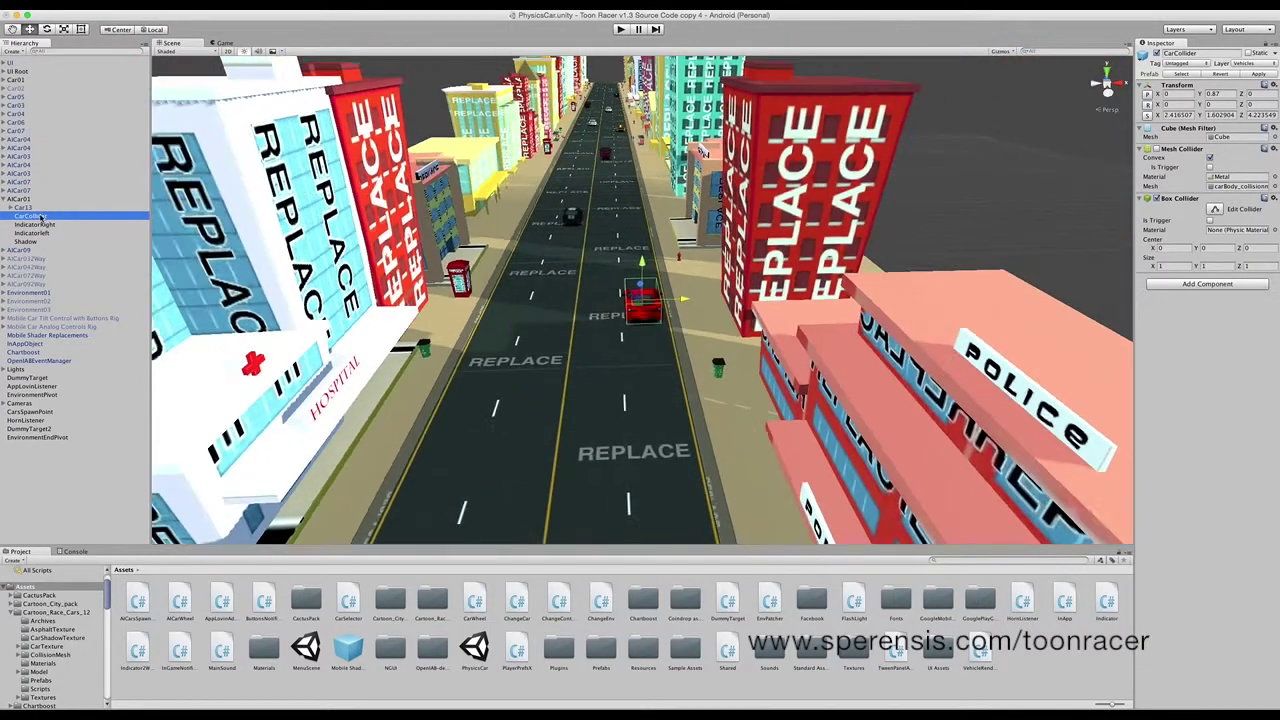
{"action": "scroll", "coordinate": [636, 363], "scroll_direction": "up", "scroll_amount": 4}
{"action": "scroll", "coordinate": [640, 340], "scroll_direction": "up", "scroll_amount": 8}
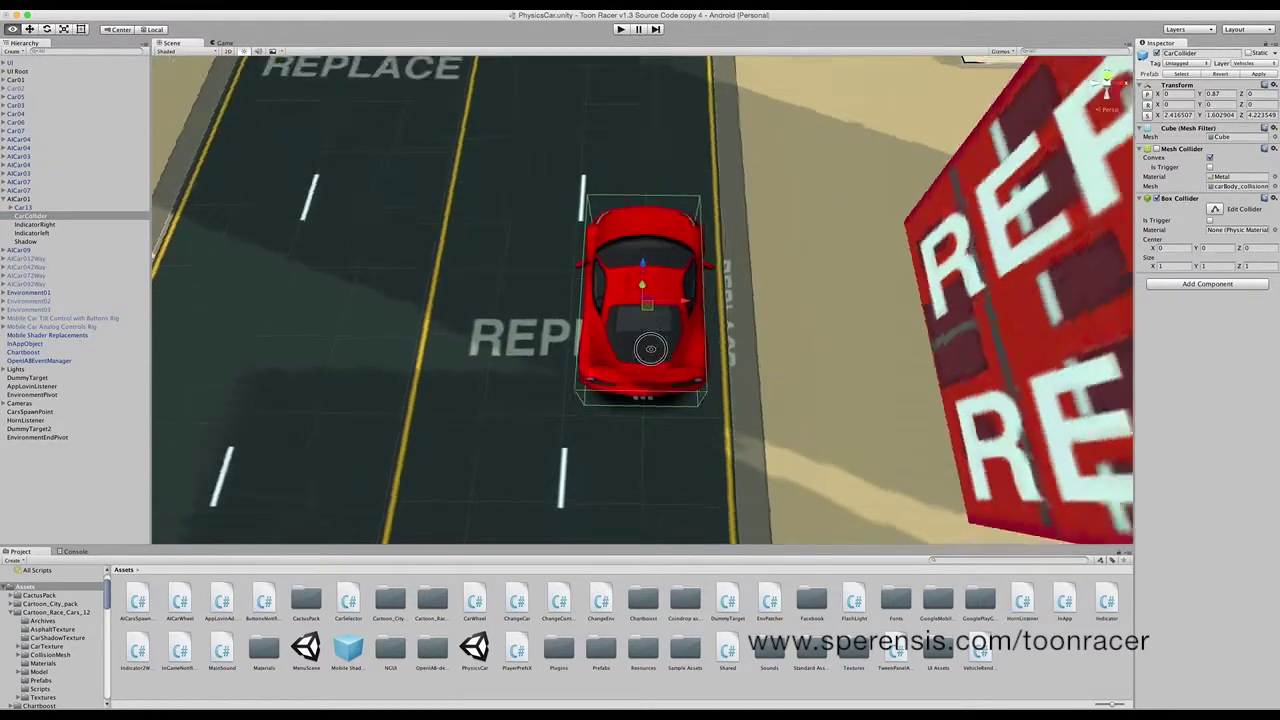
{"action": "left_click_drag", "start_coordinate": [650, 348], "coordinate": [584, 304], "text": "alt"}
{"action": "key", "text": "r"}
{"action": "key", "text": "w"}
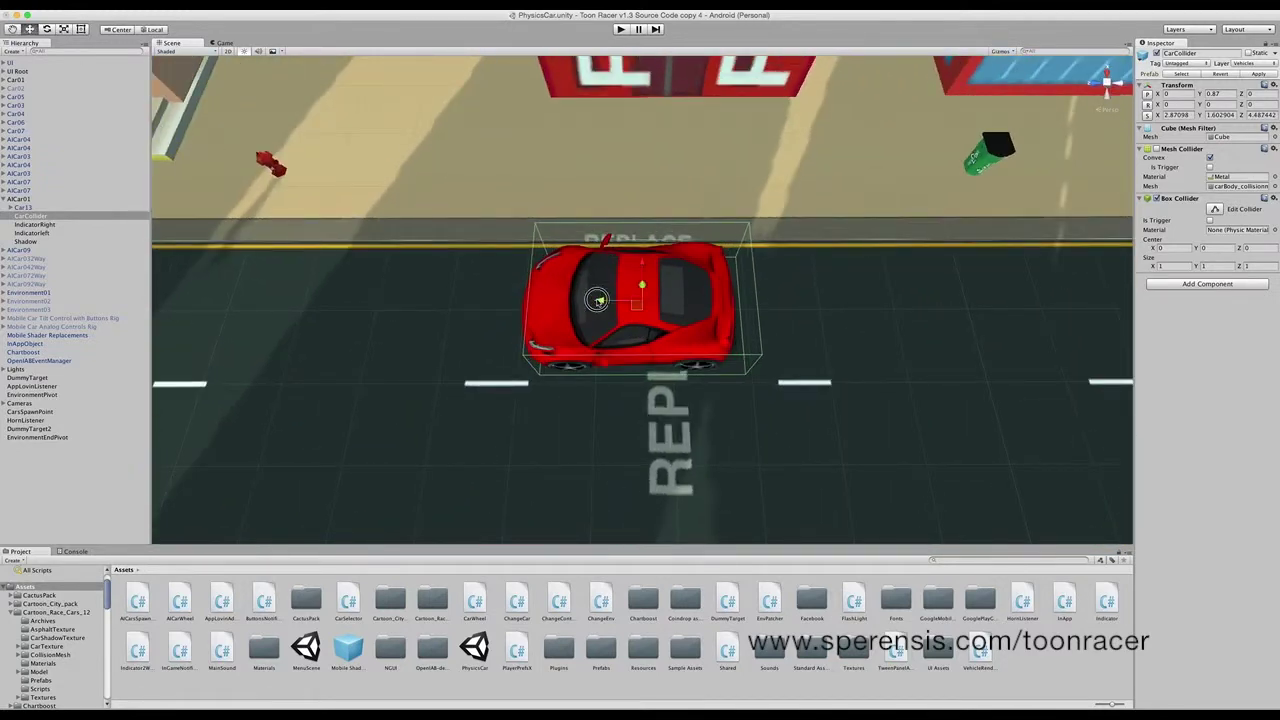
View the car from a low street angle and frame the right indicator
{"action": "left_click_drag", "start_coordinate": [645, 312], "coordinate": [640, 340], "text": "alt"}
{"action": "left_click_drag", "start_coordinate": [630, 285], "coordinate": [610, 340], "text": "alt"}
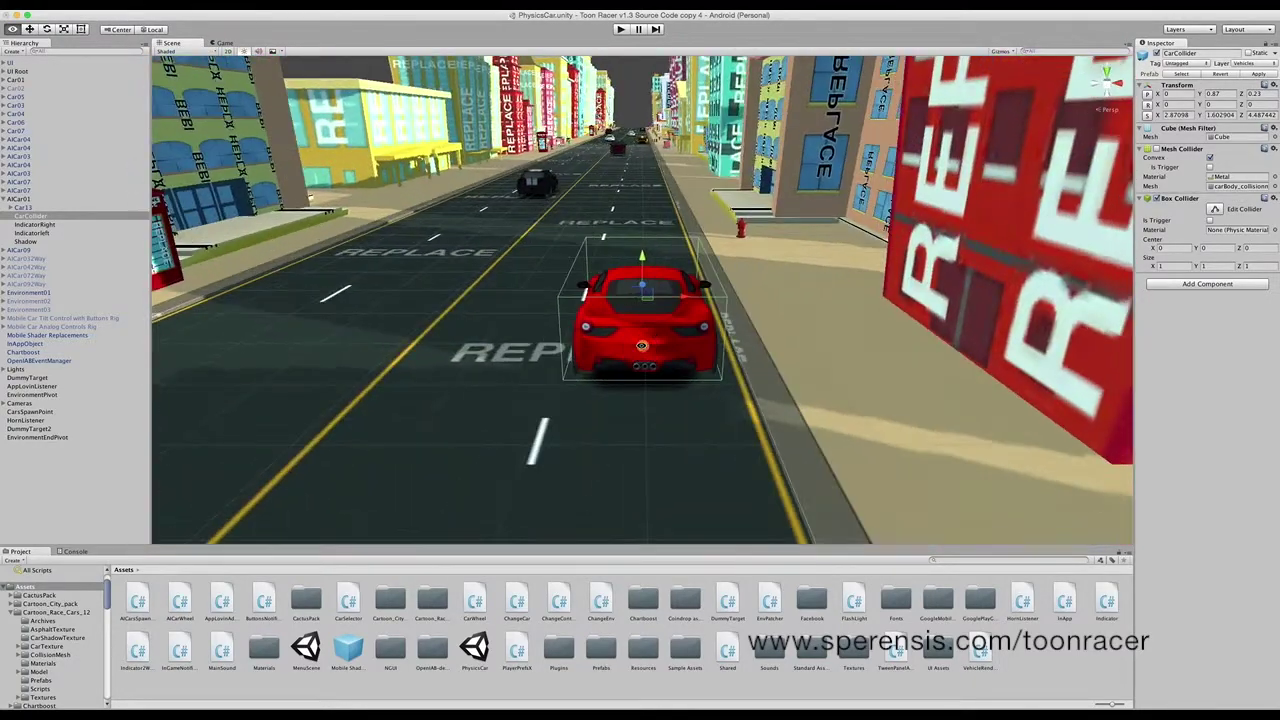
{"action": "double_click", "coordinate": [35, 226]}
{"action": "left_click_drag", "start_coordinate": [573, 358], "coordinate": [406, 317], "text": "alt"}
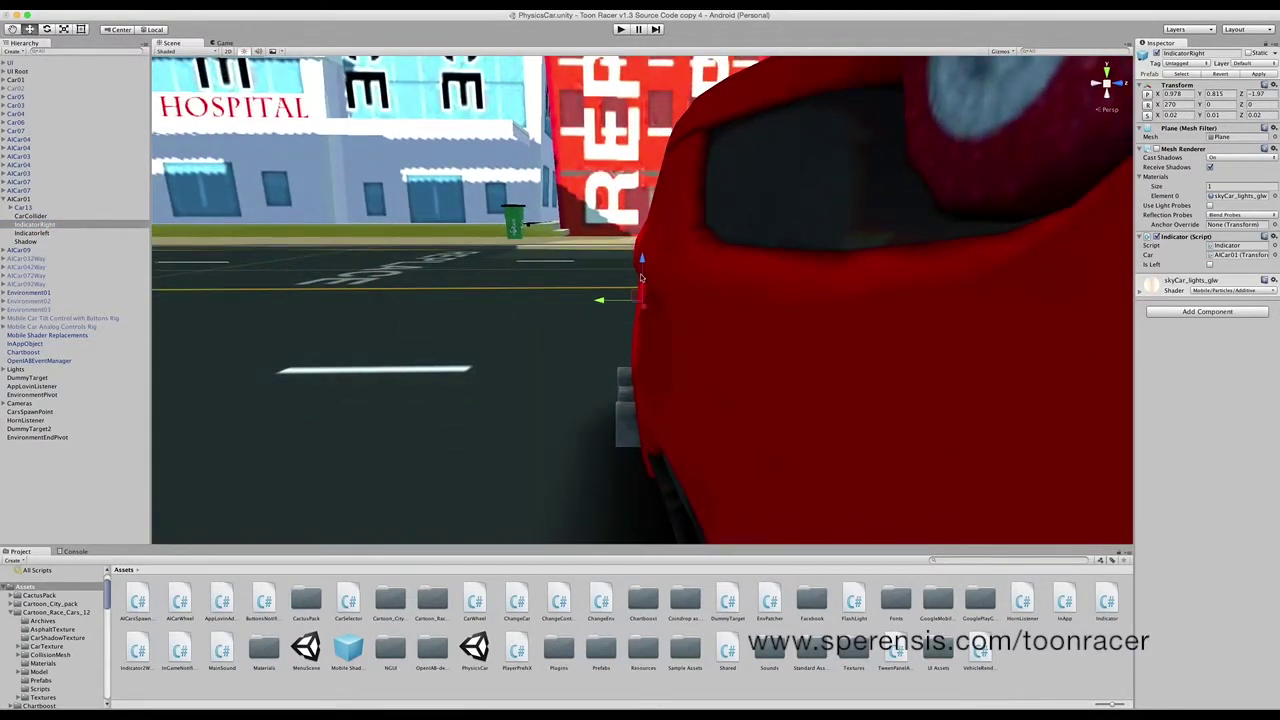
Move IndicatorRight onto the rear-right tail light at X 1.067, Y 0.997, Z -1.771
{"action": "scroll", "coordinate": [673, 321], "scroll_direction": "down", "scroll_amount": 5}
{"action": "left_click_drag", "start_coordinate": [681, 372], "coordinate": [759, 384], "text": "alt"}
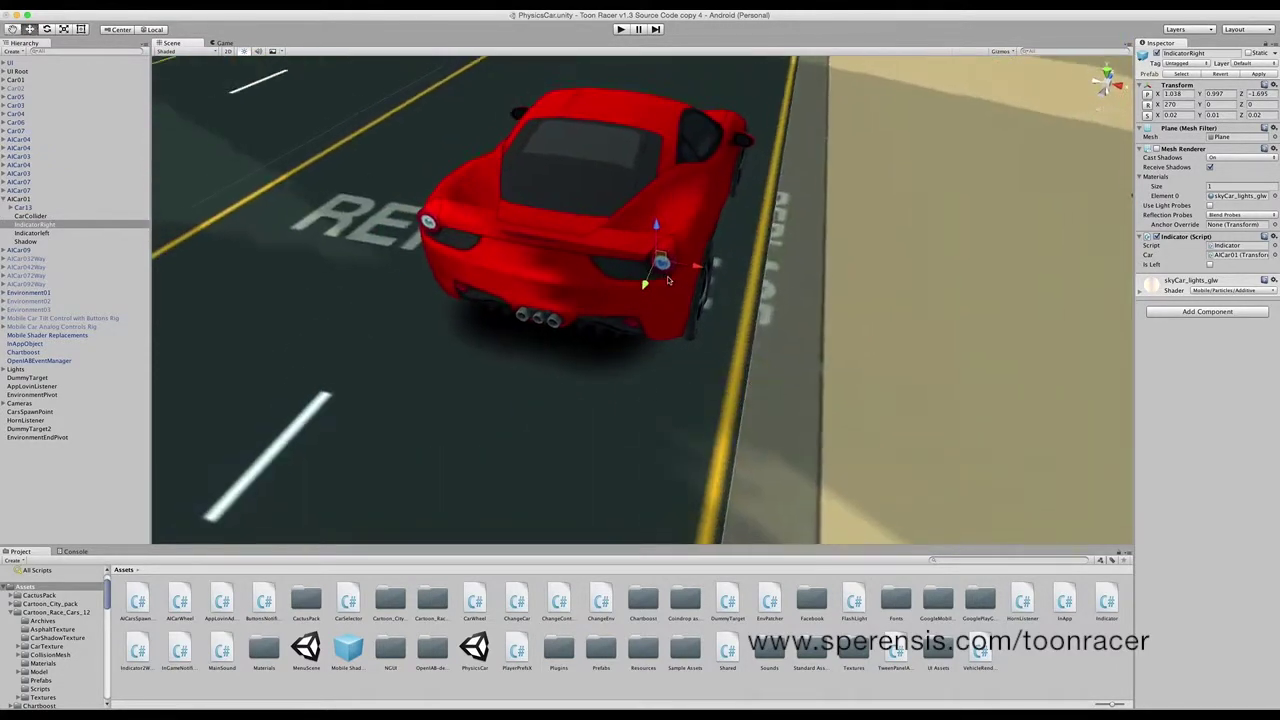
{"action": "left_click_drag", "start_coordinate": [639, 288], "coordinate": [556, 274]}
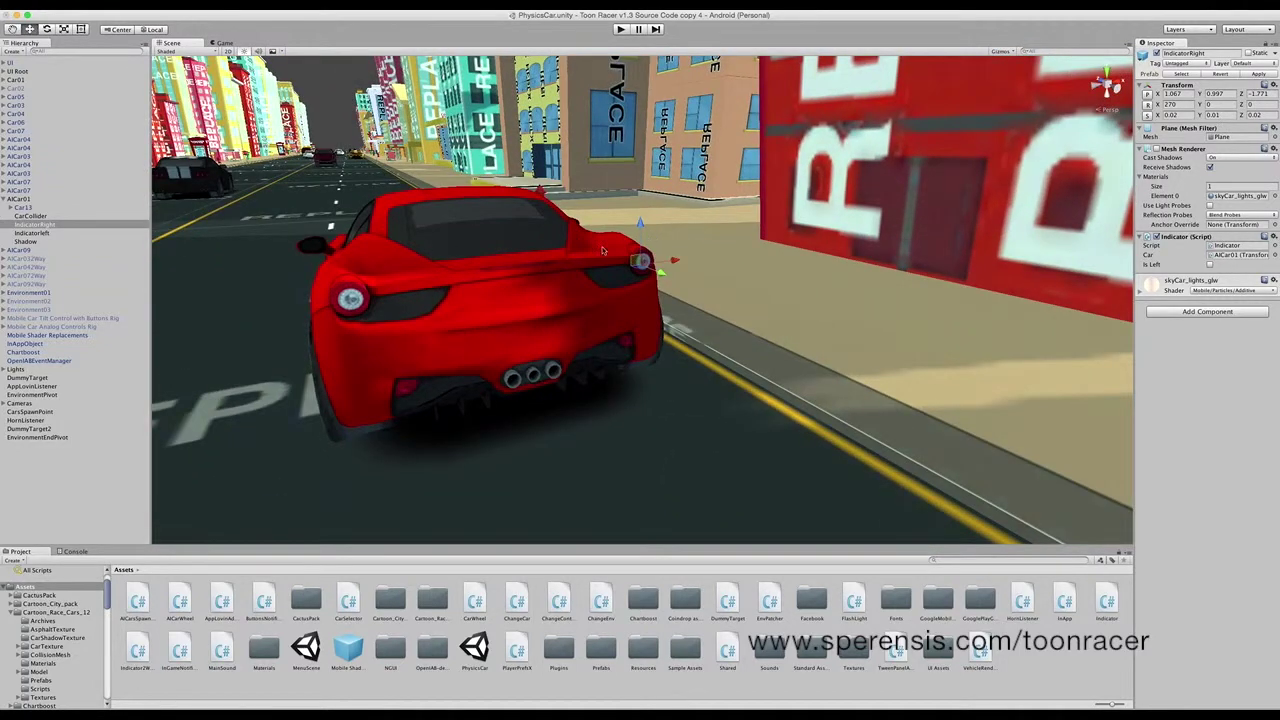
{"action": "double_click", "coordinate": [40, 232]}
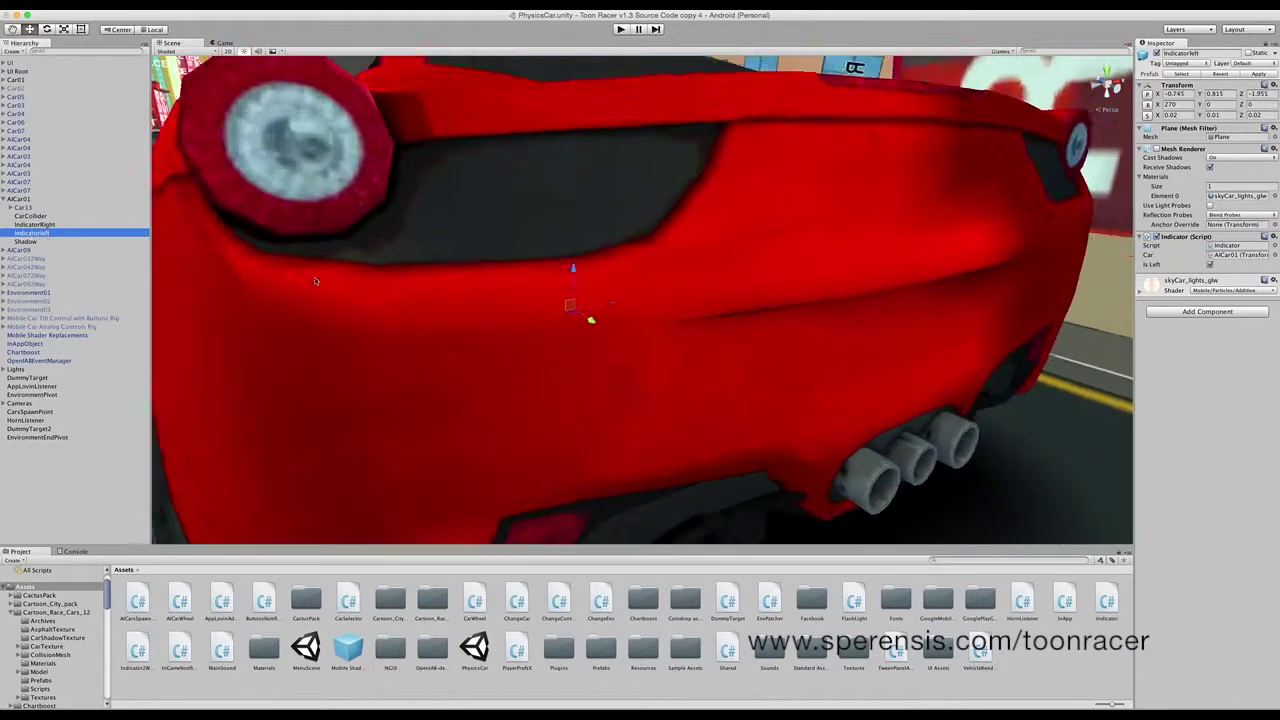
Raise IndicatorLeft onto the rear-left tail light at X -0.977, Y 0.986, Z -1.754
{"action": "scroll", "coordinate": [663, 291], "scroll_direction": "down", "scroll_amount": 5}
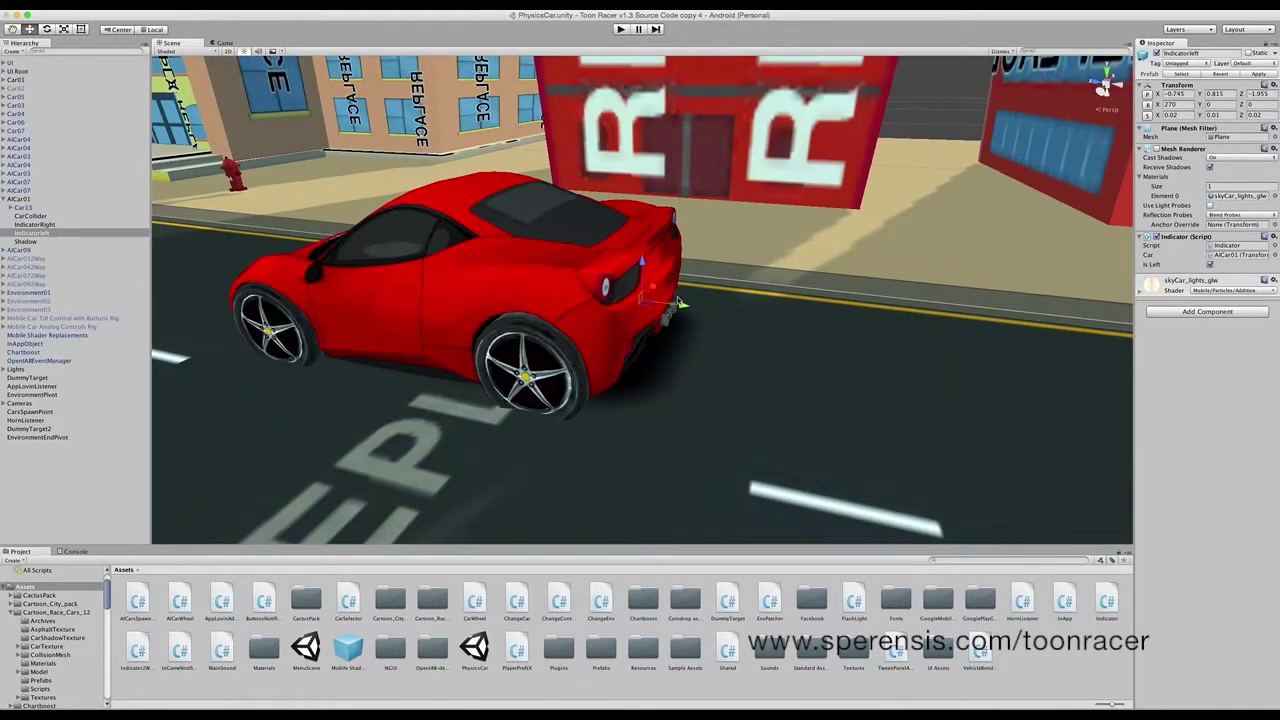
{"action": "left_click_drag", "start_coordinate": [607, 295], "coordinate": [515, 292], "text": "alt"}
{"action": "left_click_drag", "start_coordinate": [627, 250], "coordinate": [634, 229]}
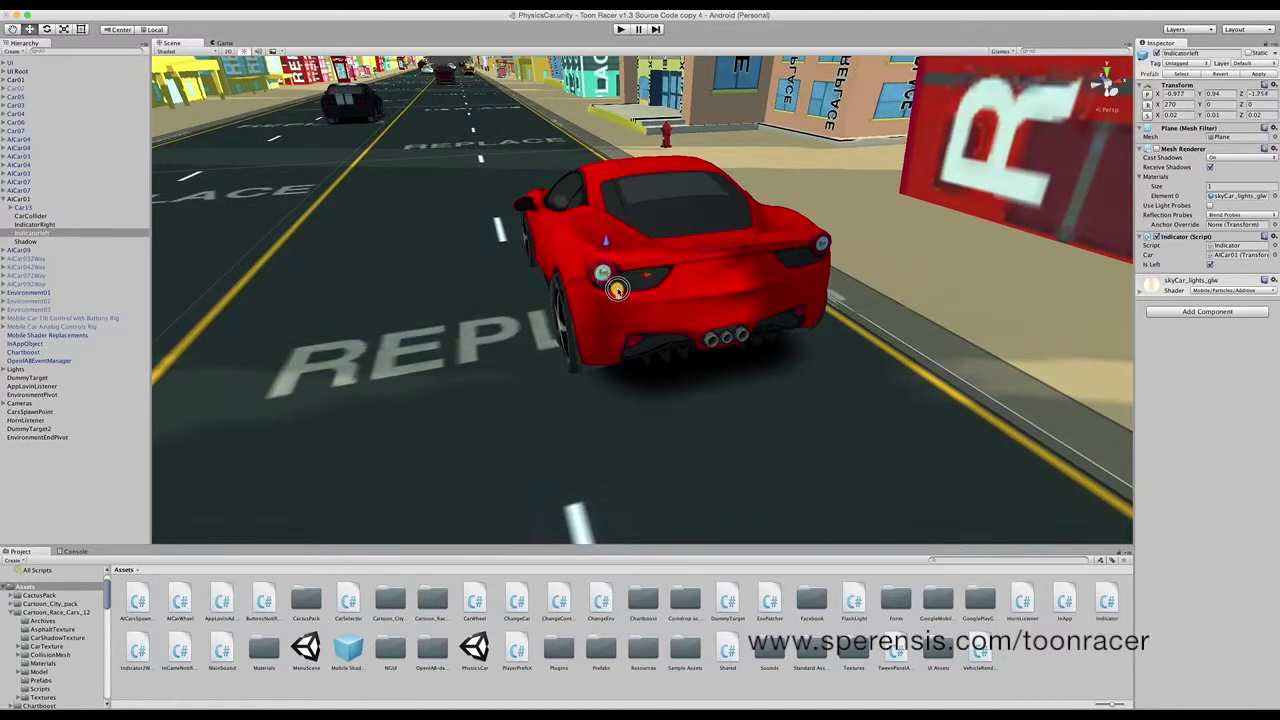
{"action": "left_click_drag", "start_coordinate": [637, 274], "coordinate": [728, 280], "text": "alt"}
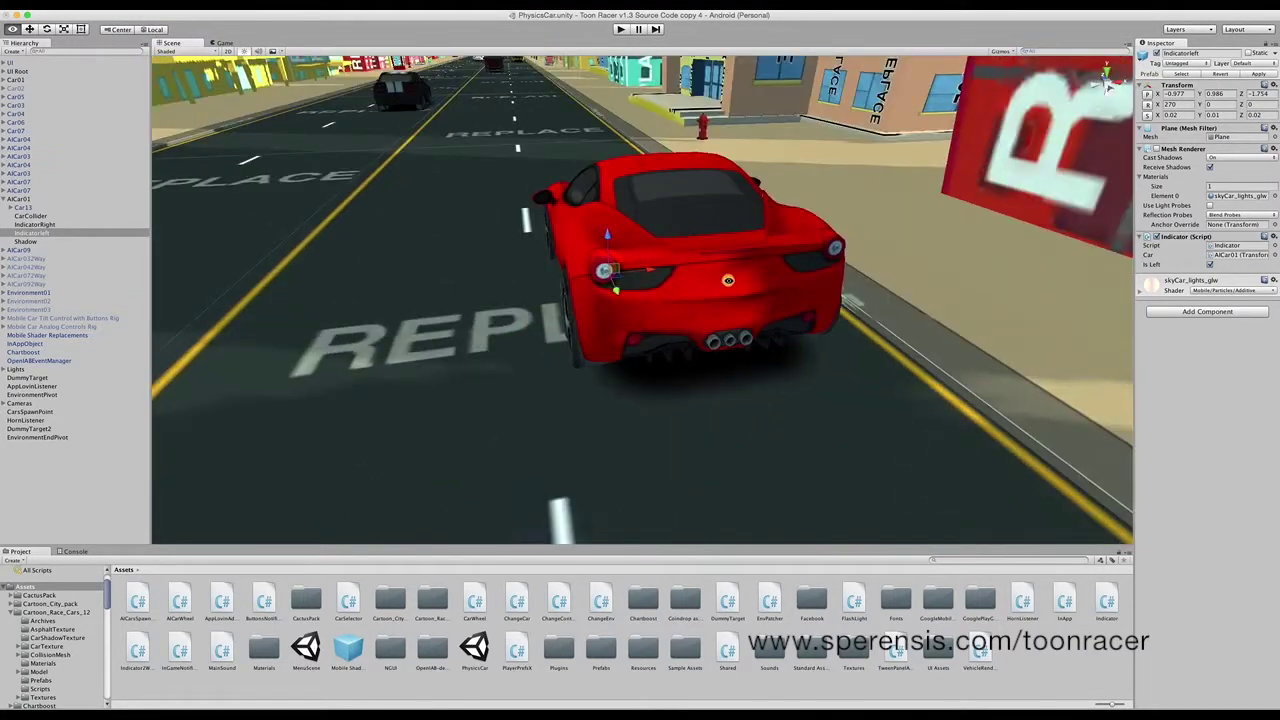
{"action": "double_click", "coordinate": [37, 241]}
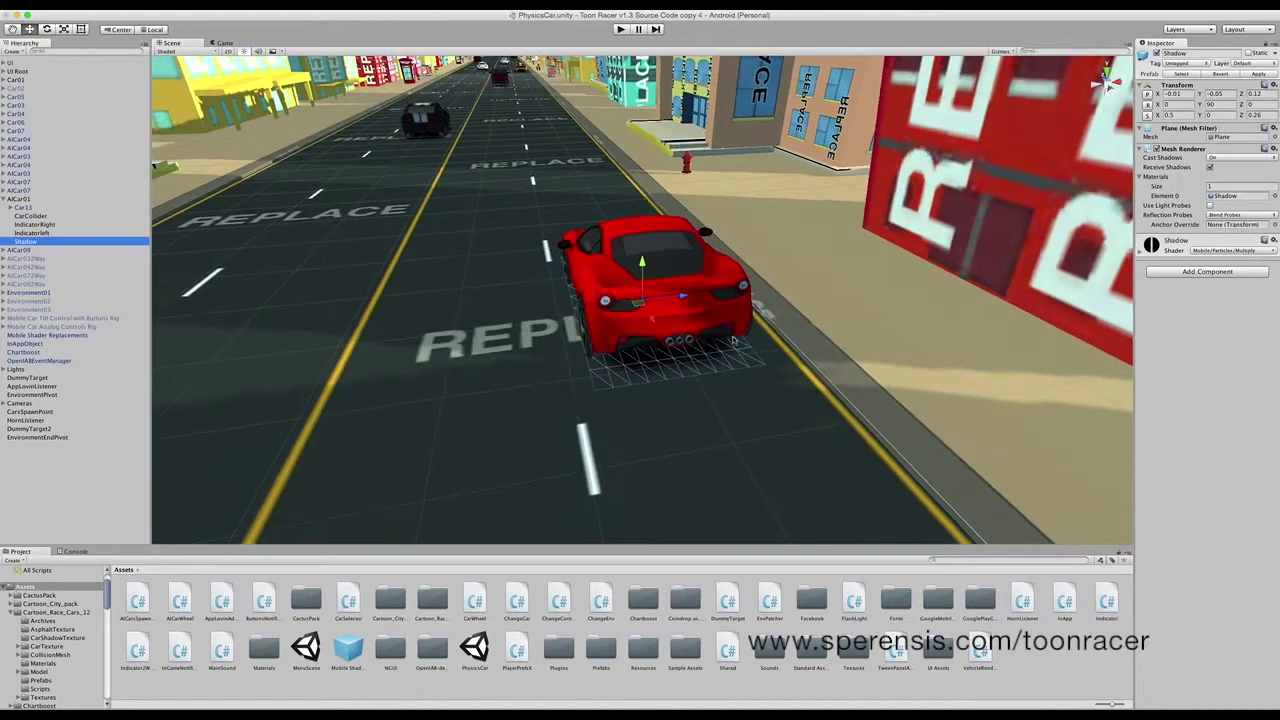
Re-centre the Shadow plane under the red car at X -0.005, Y -0.105, Z 0.12
{"action": "scroll", "coordinate": [678, 325], "scroll_direction": "up", "scroll_amount": 2}
{"action": "left_click_drag", "start_coordinate": [678, 325], "coordinate": [800, 346], "text": "alt"}
{"action": "left_click", "coordinate": [663, 233]}
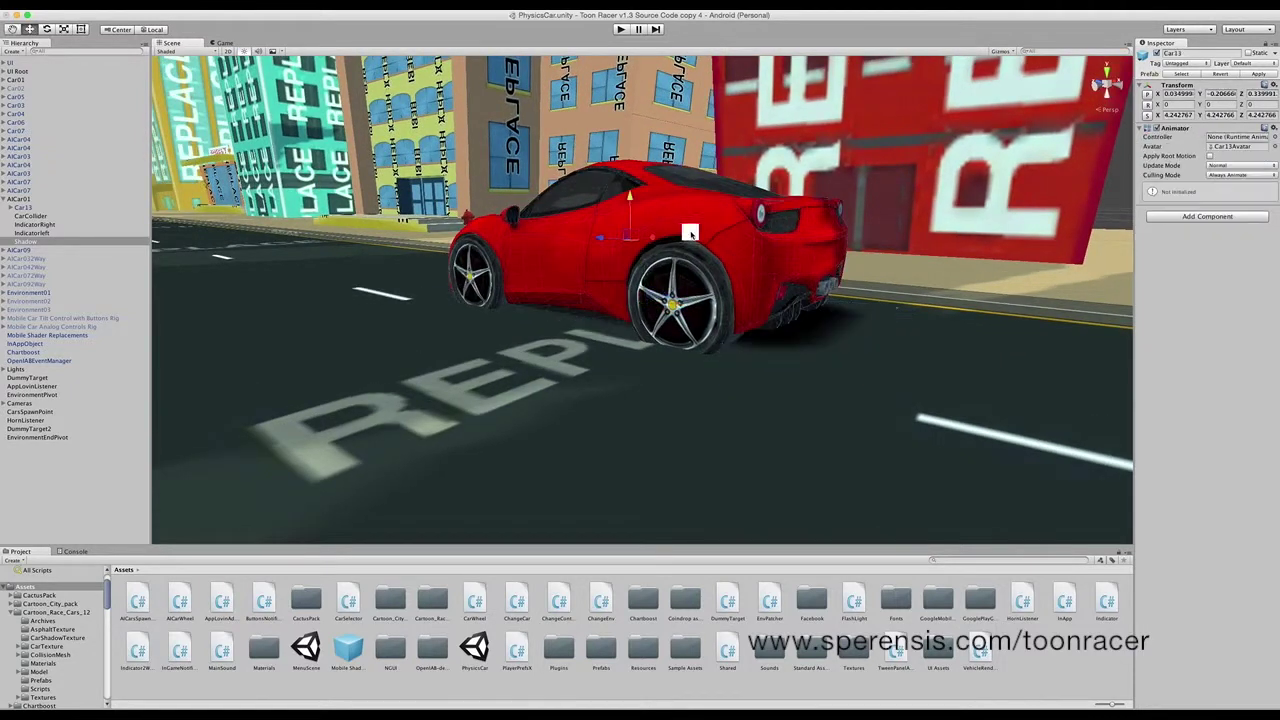
{"action": "left_click", "coordinate": [38, 201]}
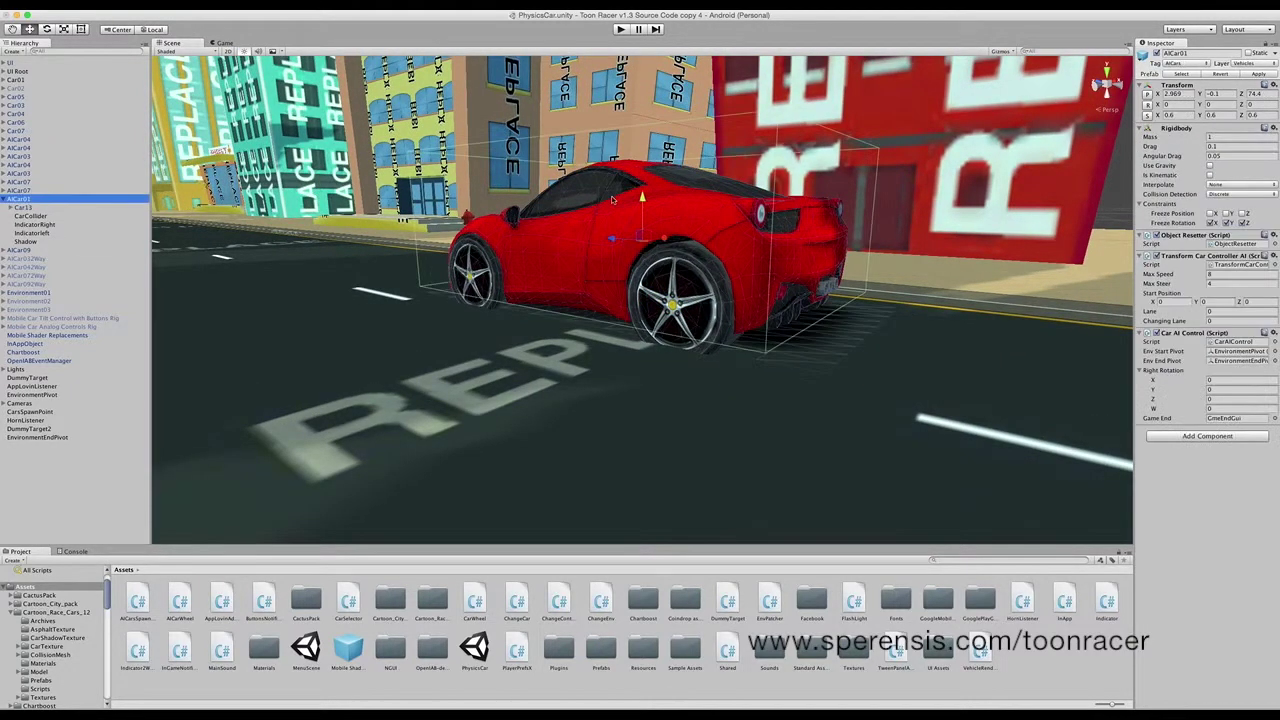
{"action": "left_click", "coordinate": [813, 334]}
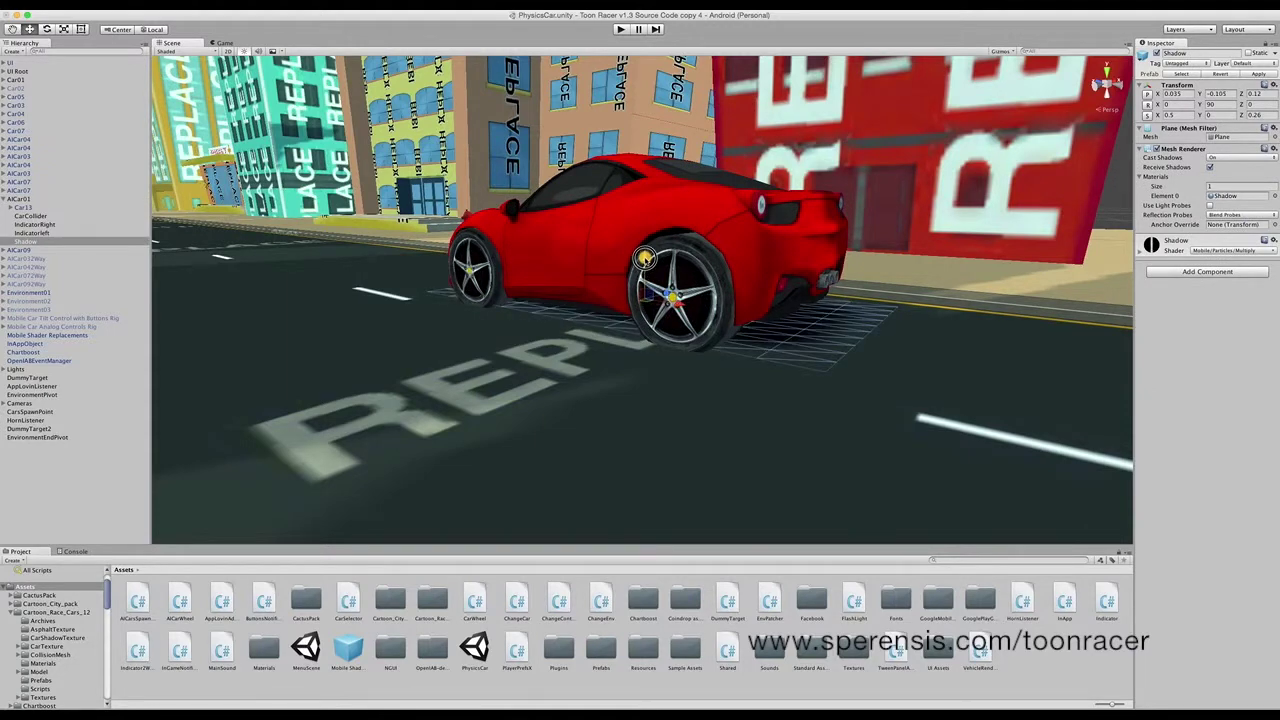
{"action": "left_click", "coordinate": [688, 279]}
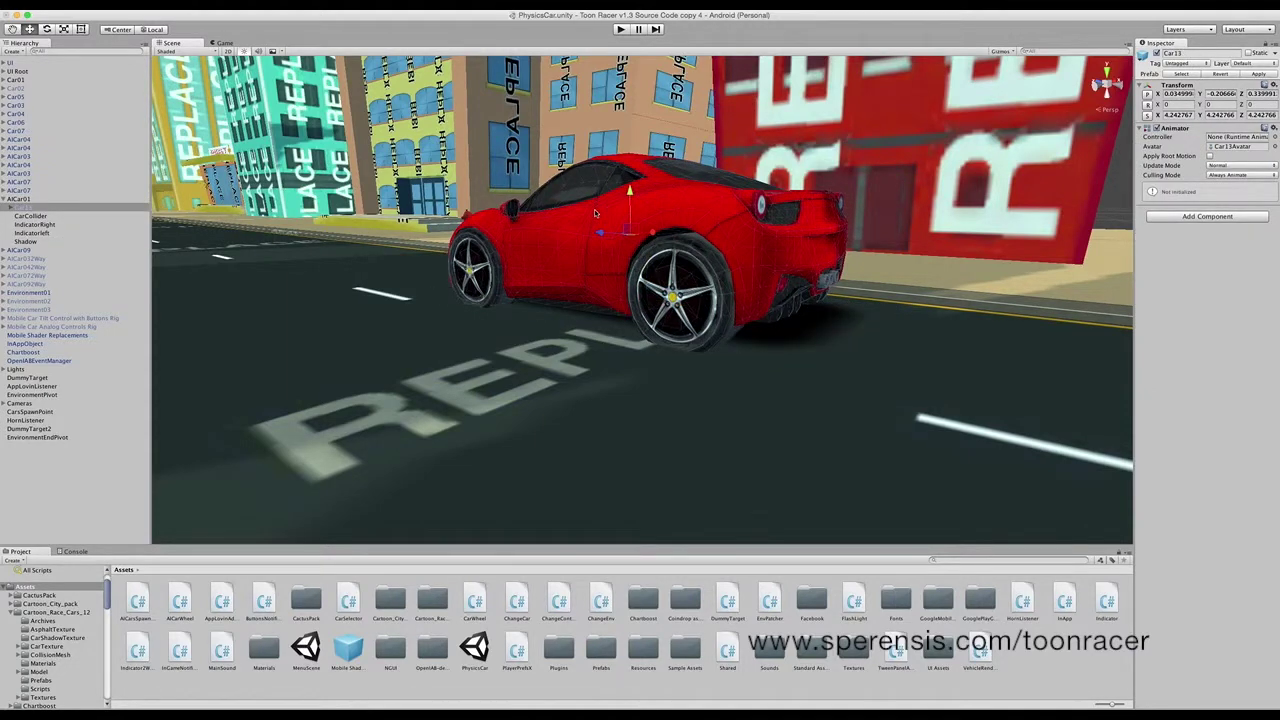
{"action": "left_click", "coordinate": [718, 302]}
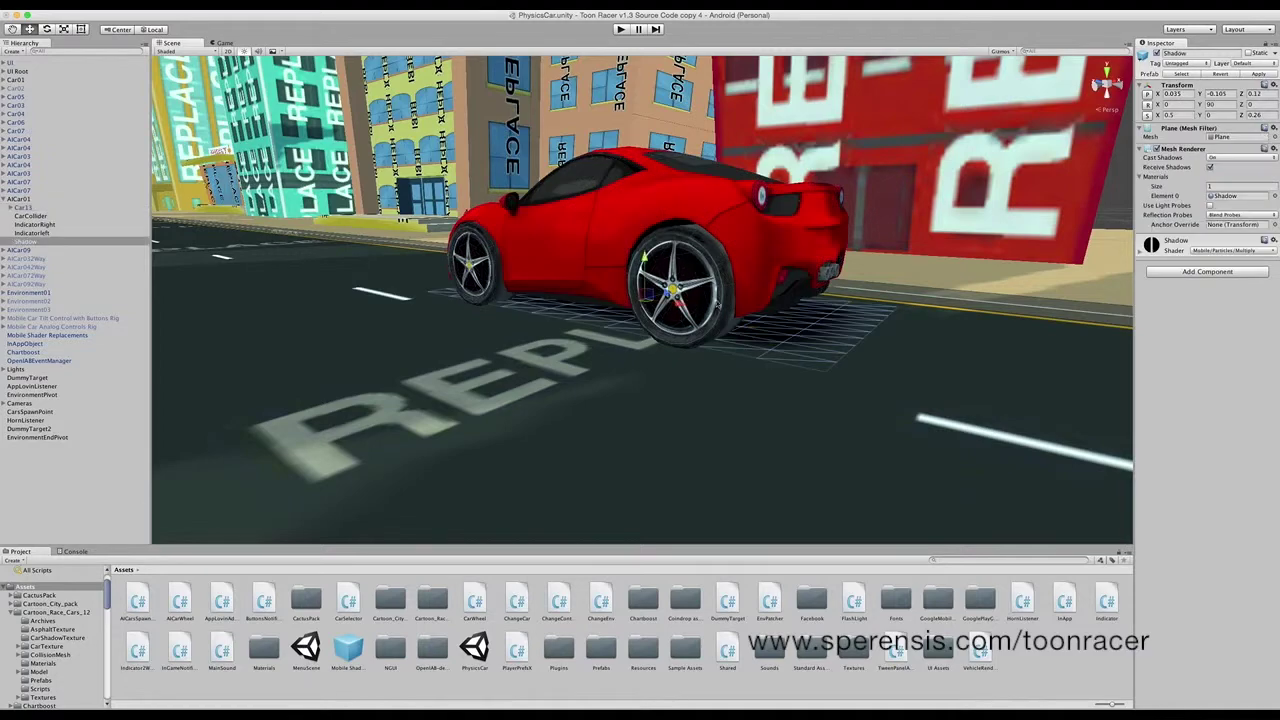
{"action": "left_click_drag", "start_coordinate": [662, 292], "coordinate": [645, 320], "text": "alt"}
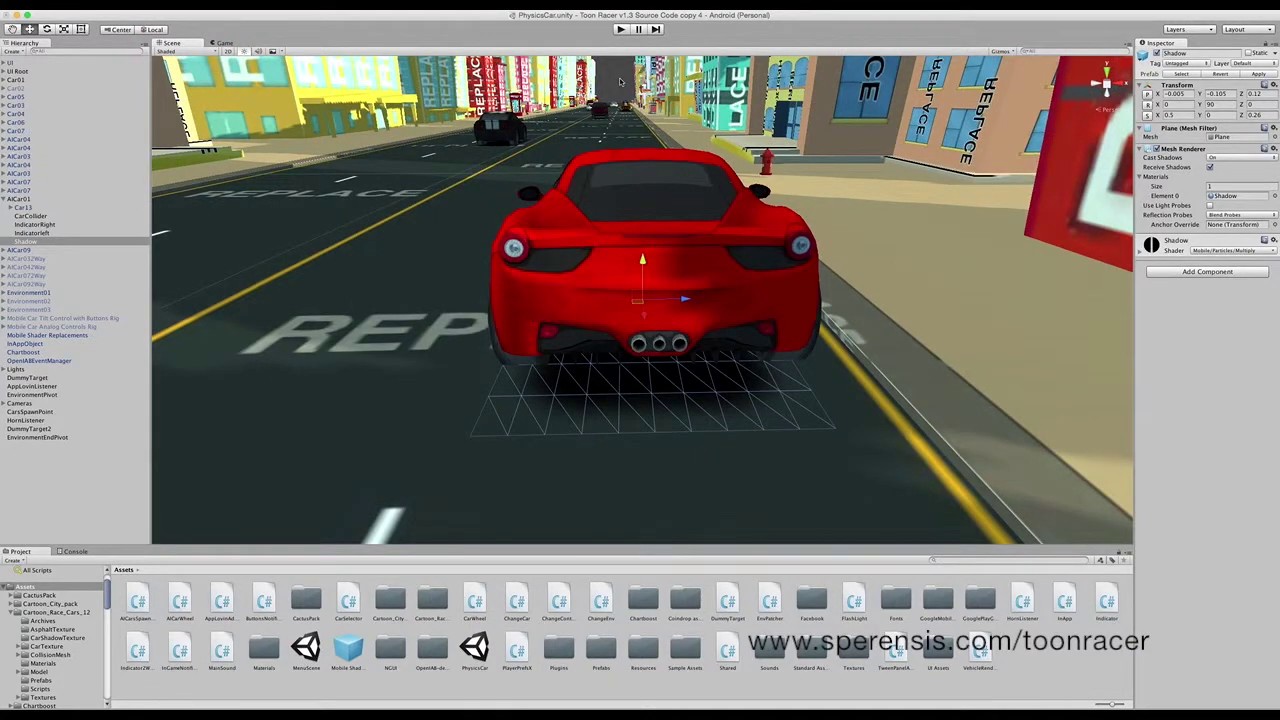
{"action": "left_click", "coordinate": [238, 270]}
Expand Car13 and select its four tires, tireBackL through tireFrontR
{"action": "left_click", "coordinate": [25, 199]}
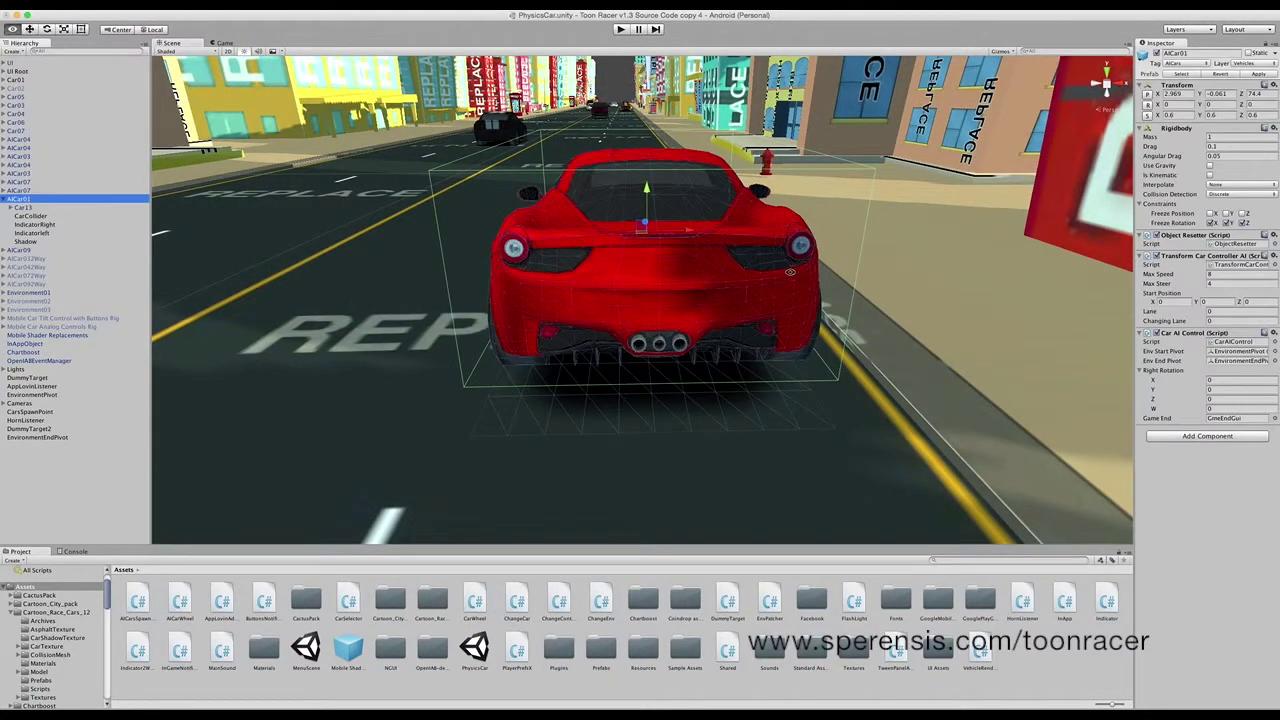
{"action": "left_click_drag", "start_coordinate": [640, 295], "coordinate": [788, 297], "text": "alt"}
{"action": "scroll", "coordinate": [788, 297], "scroll_direction": "down", "scroll_amount": 5}
{"action": "scroll", "coordinate": [789, 300], "scroll_direction": "up", "scroll_amount": 3}
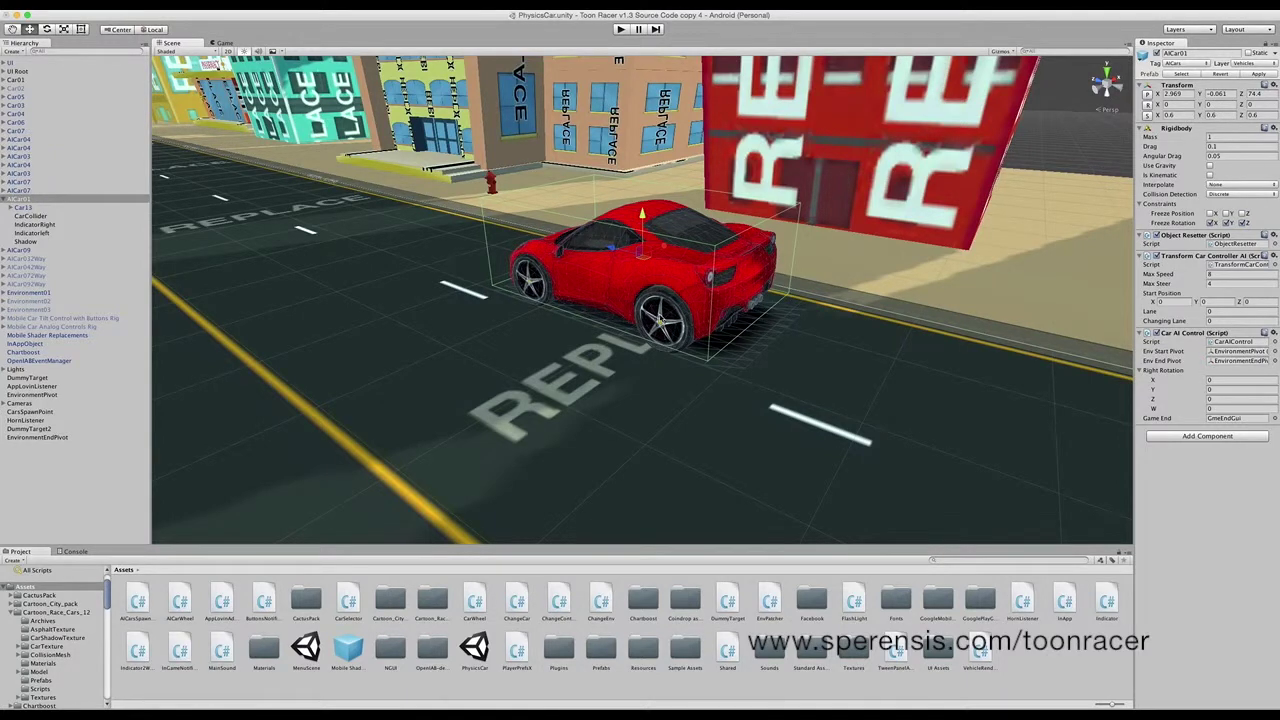
{"action": "left_click", "coordinate": [660, 320]}
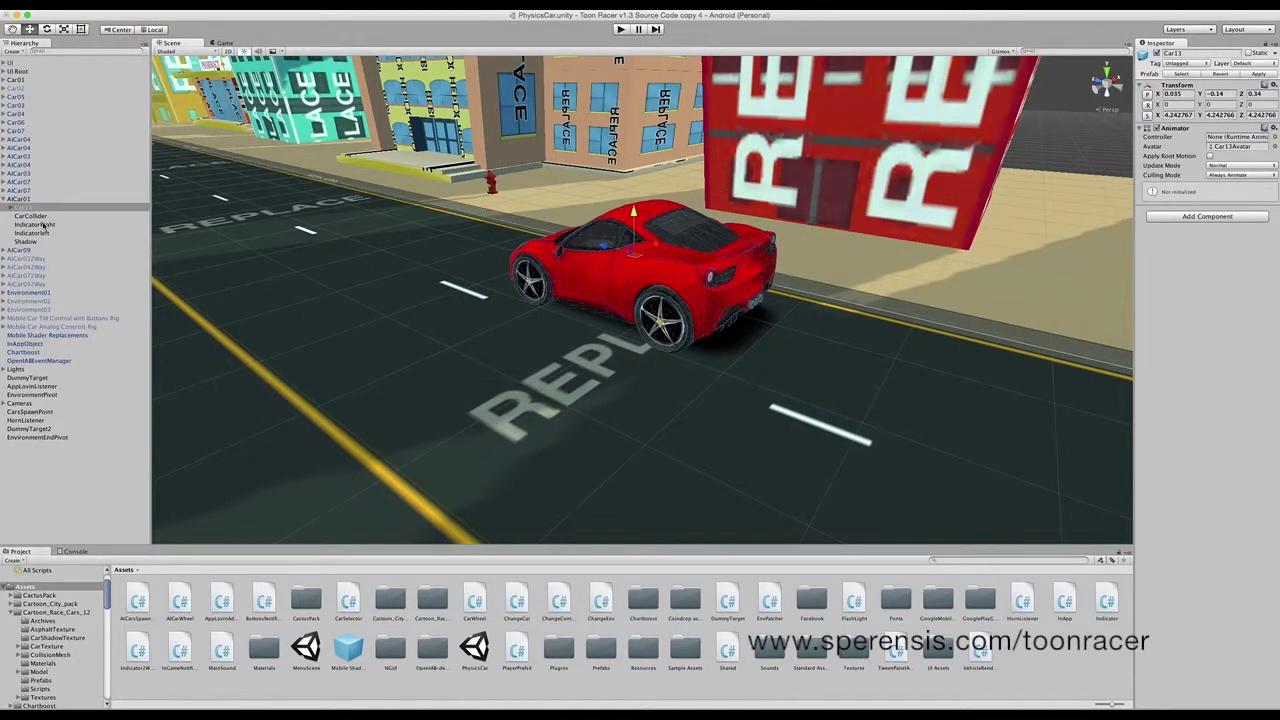
{"action": "left_click", "coordinate": [11, 207]}
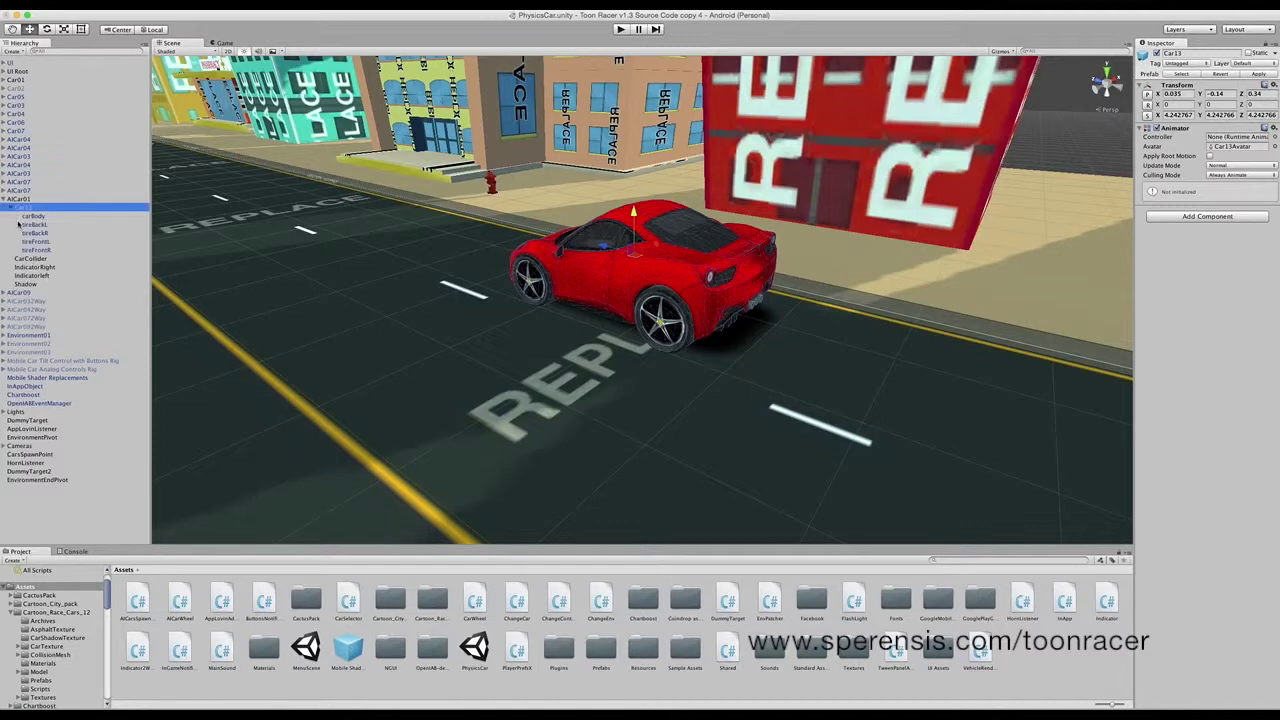
{"action": "left_click", "coordinate": [45, 225]}
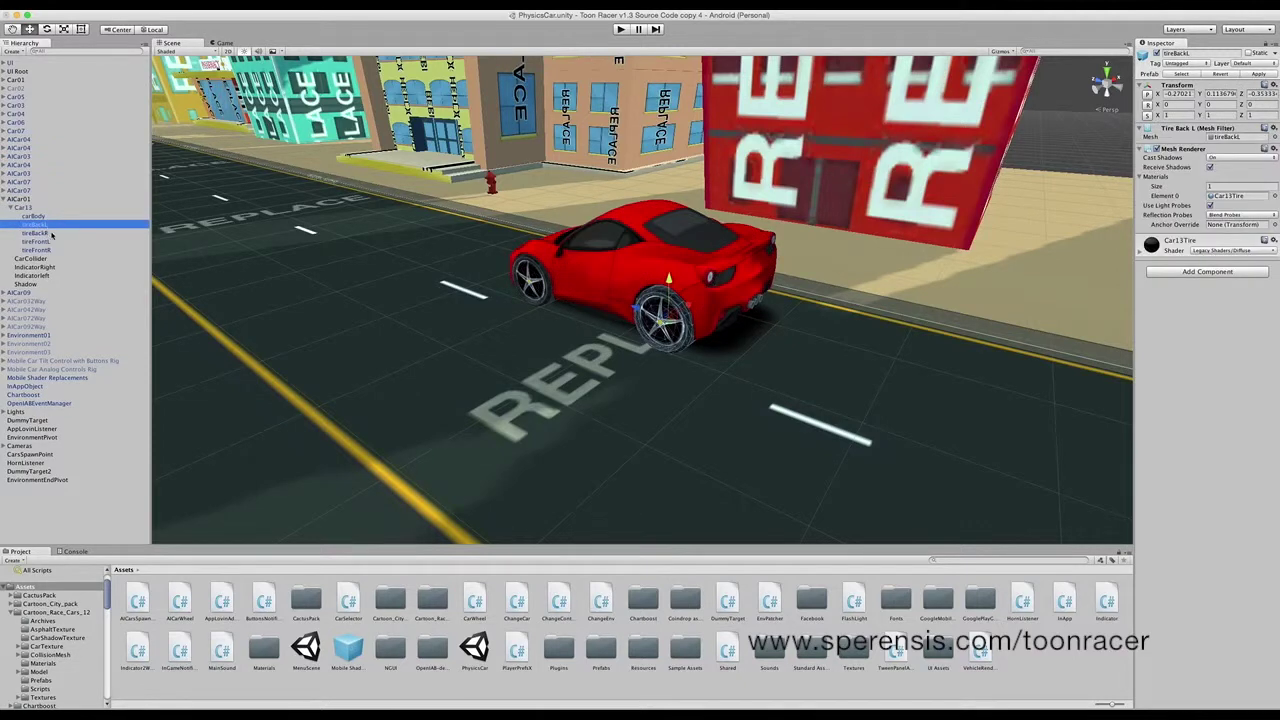
{"action": "left_click", "coordinate": [50, 233], "text": "shift"}
{"action": "left_click", "coordinate": [60, 241], "text": "shift"}
{"action": "left_click", "coordinate": [68, 250], "text": "shift"}
Add the AI Car Wheel component to the four selected tires
{"action": "left_click_drag", "start_coordinate": [420, 340], "coordinate": [546, 340], "text": "alt"}
{"action": "left_click", "coordinate": [1207, 271]}
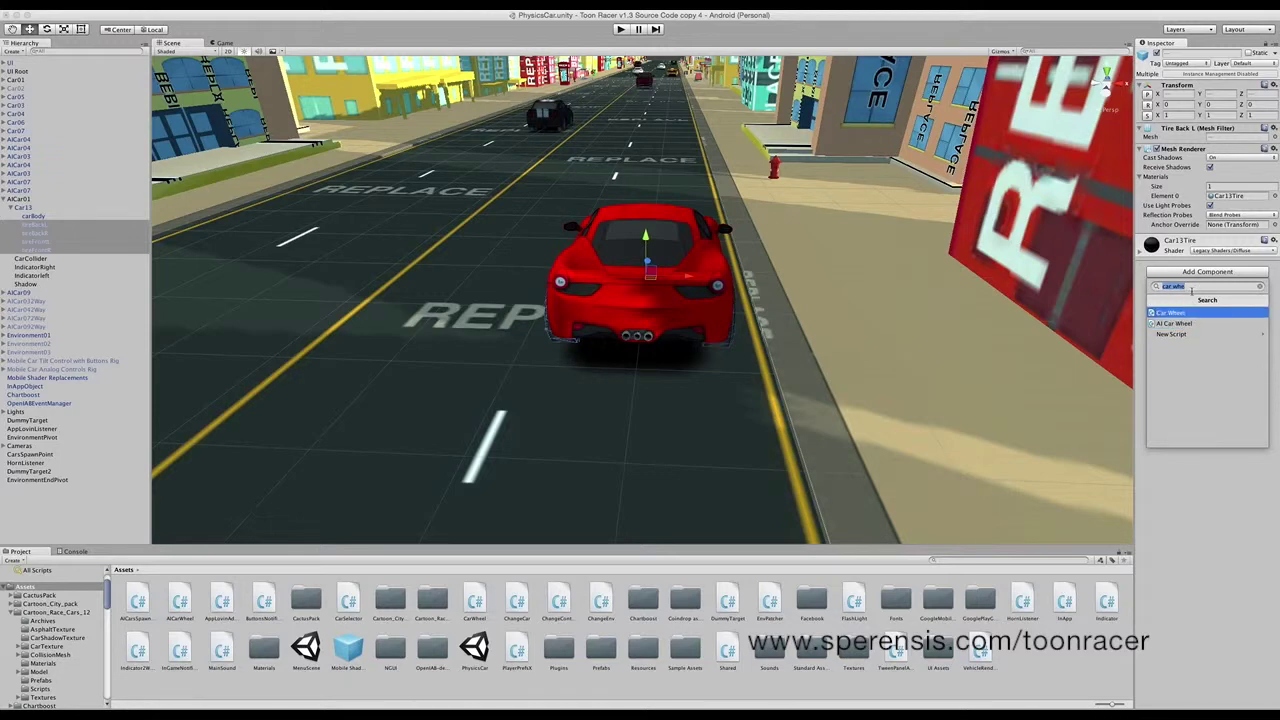
{"action": "left_click", "coordinate": [1180, 325]}
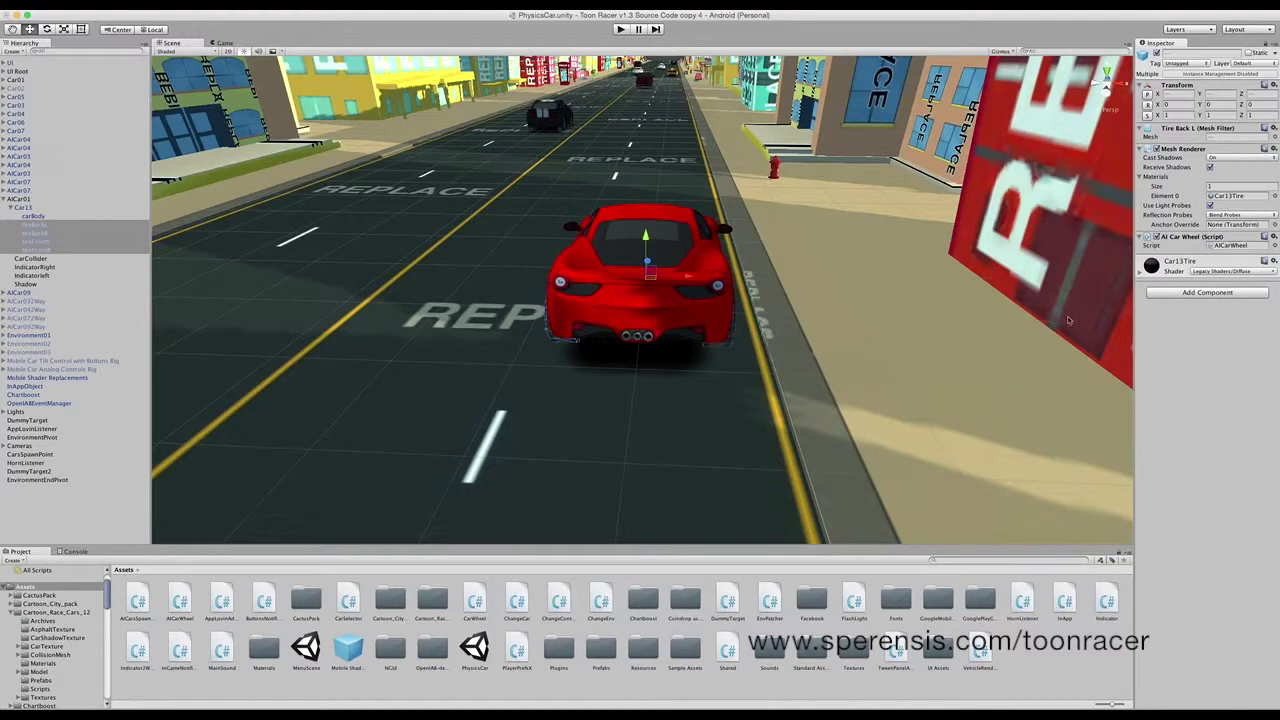
Collapse AICar01's child objects and select the traffic cars AICar04 through AICar09
{"action": "left_click_drag", "start_coordinate": [665, 304], "coordinate": [548, 327], "text": "alt"}
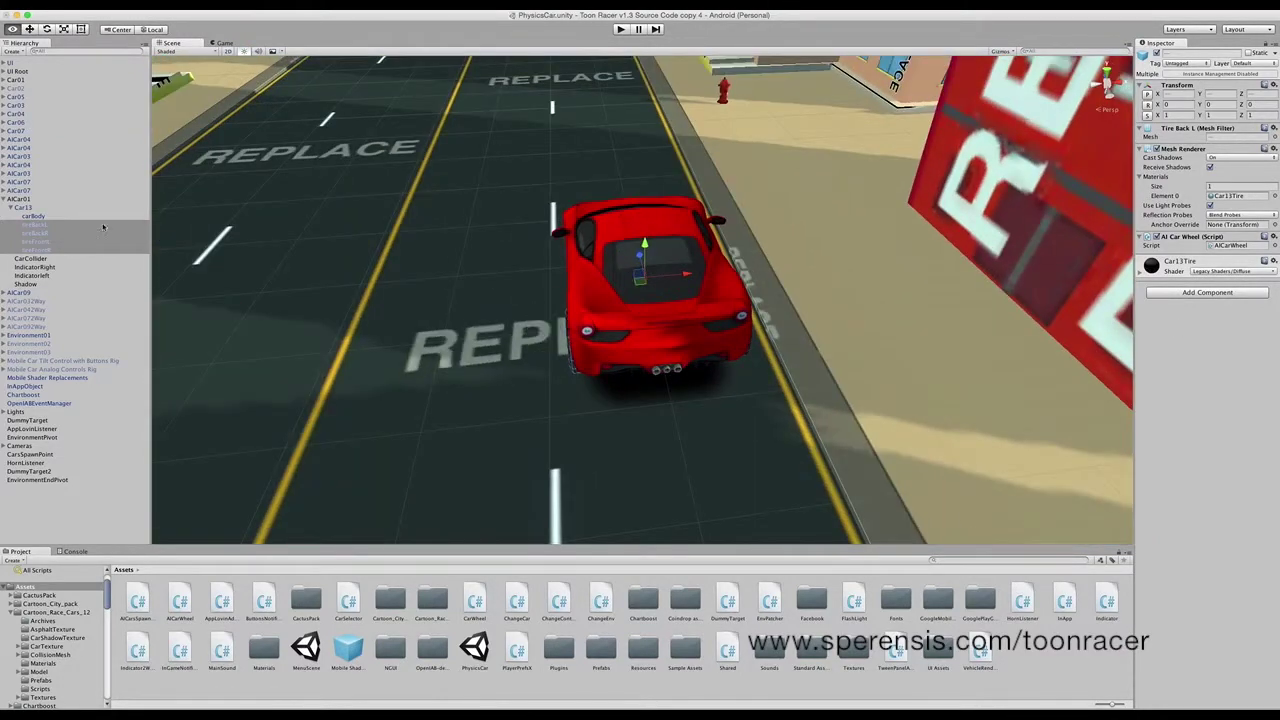
{"action": "left_click", "coordinate": [6, 200]}
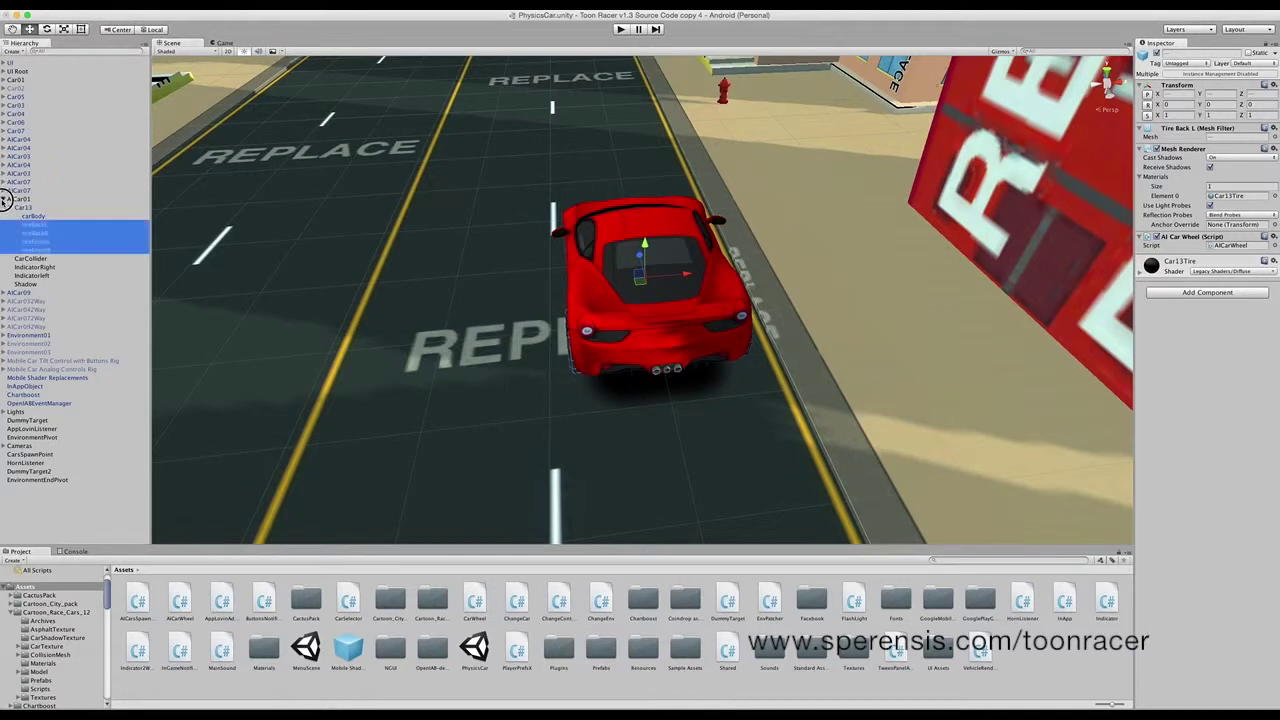
{"action": "left_click", "coordinate": [28, 140]}
{"action": "left_click", "coordinate": [28, 207], "text": "shift"}
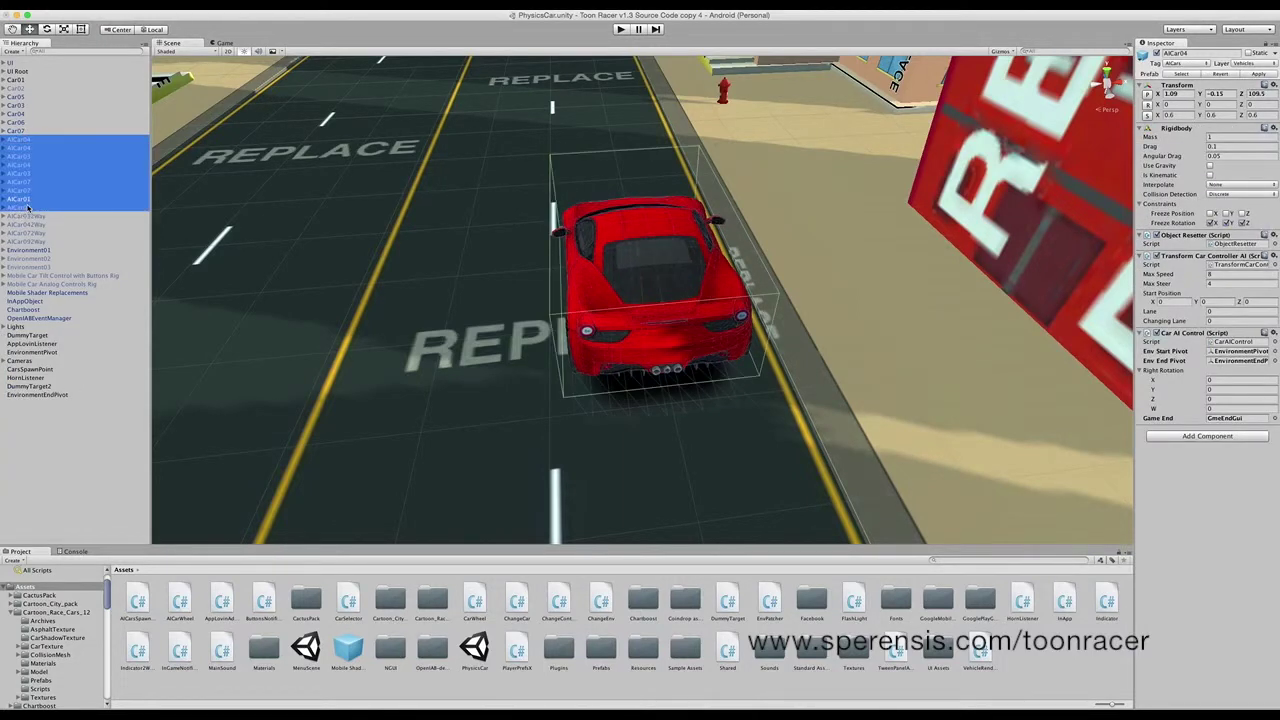
Select the two-way traffic cars AICar032Way through AICar092Way
{"action": "left_click", "coordinate": [45, 222]}
{"action": "left_click", "coordinate": [44, 217]}
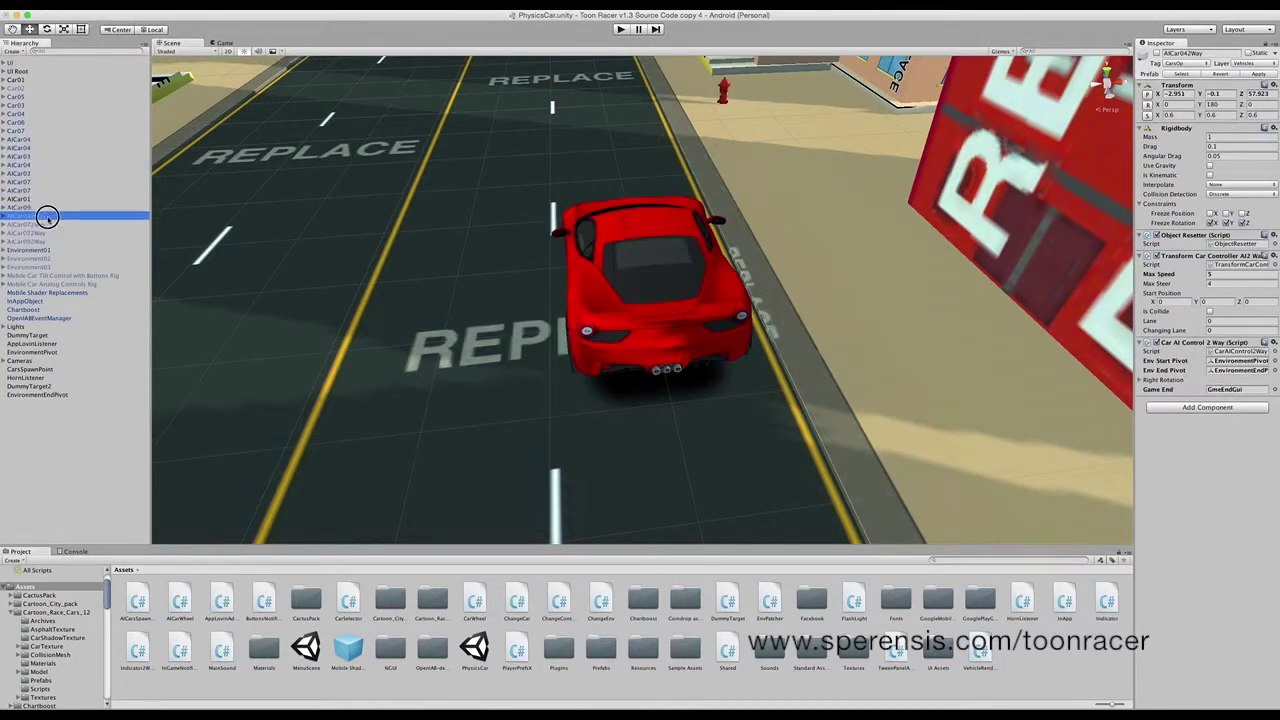
{"action": "left_click", "coordinate": [50, 242], "text": "shift"}
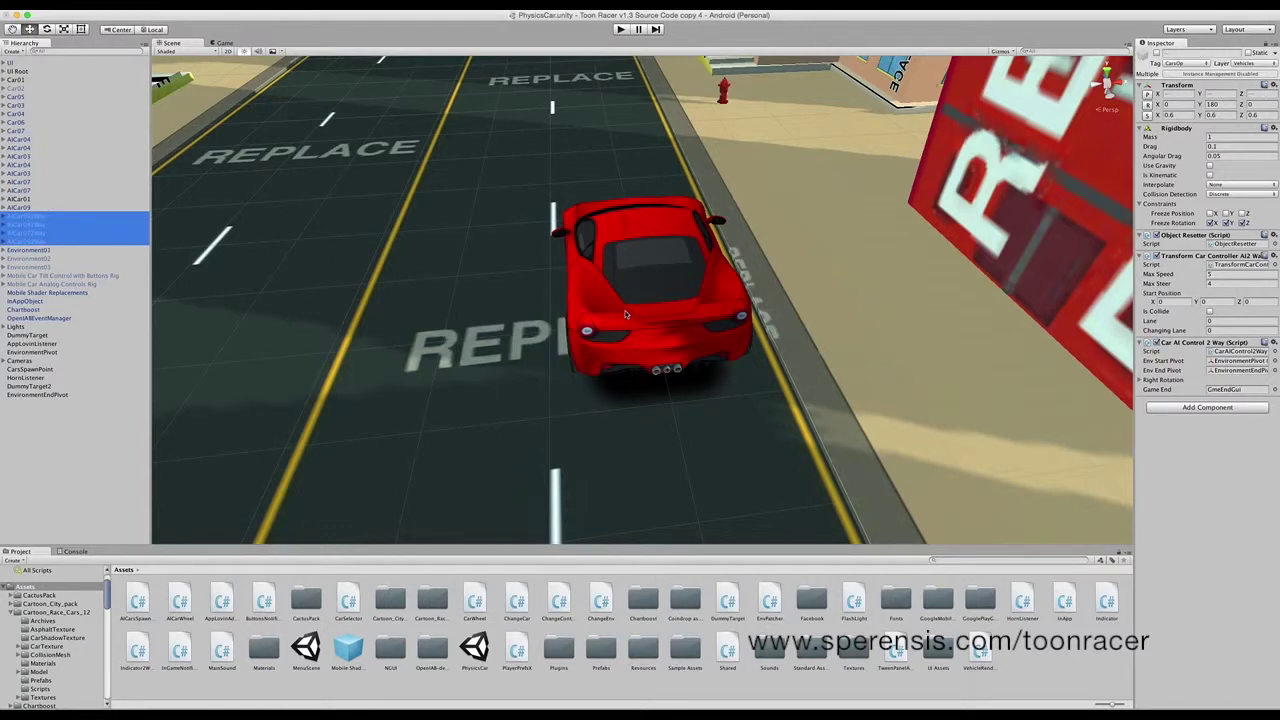
{"action": "left_click_drag", "start_coordinate": [632, 313], "coordinate": [618, 258], "text": "alt"}
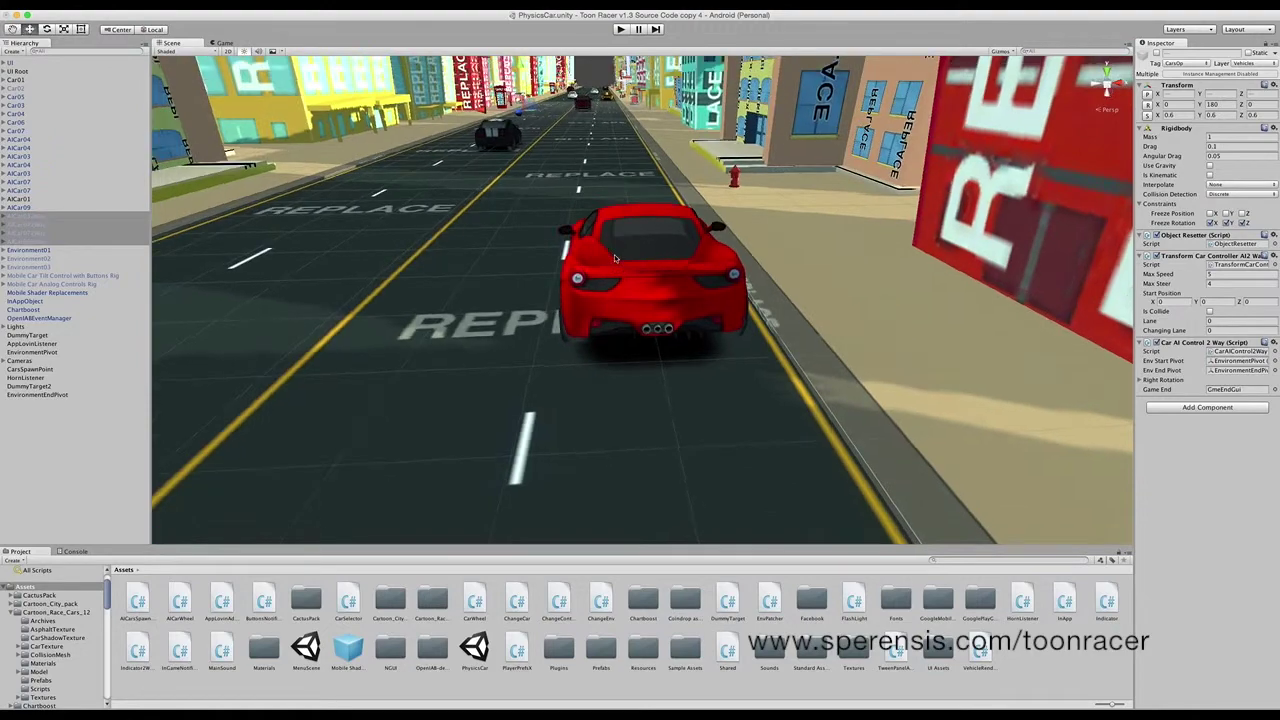